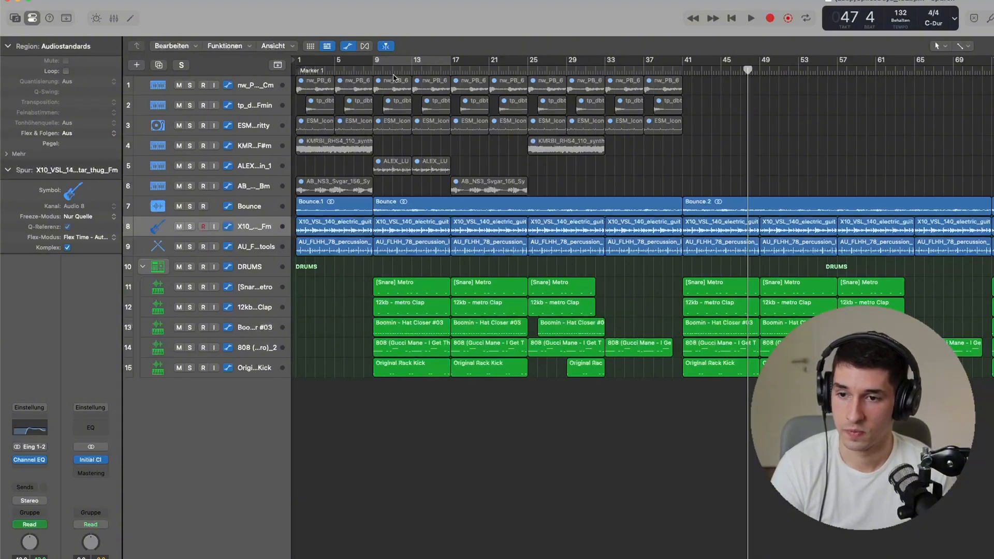
Step: Return the playhead to bar 1 and unmute all the sample regions on tracks 1 to 6
left_click_drag(397, 74, 212, 124)
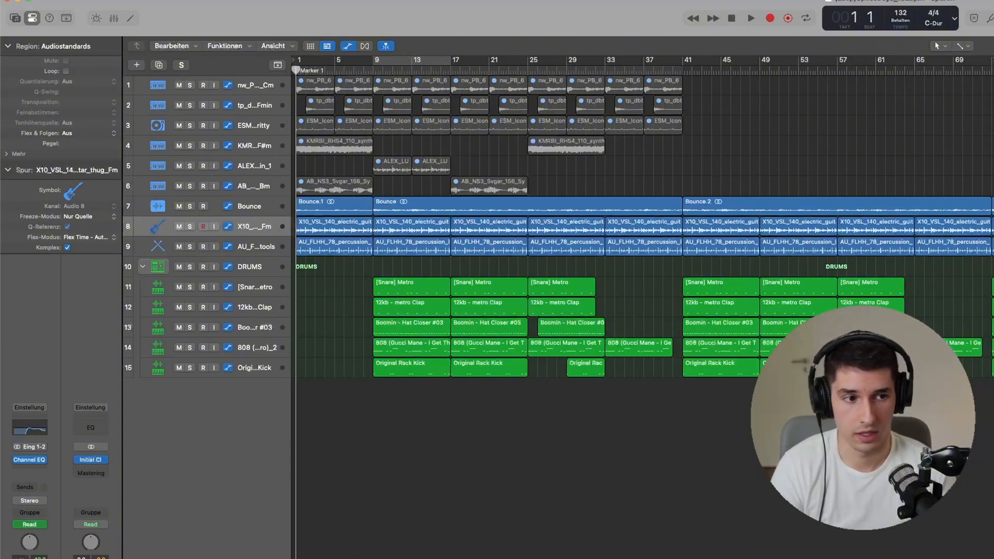
scroll(533, 228, "up", 5)
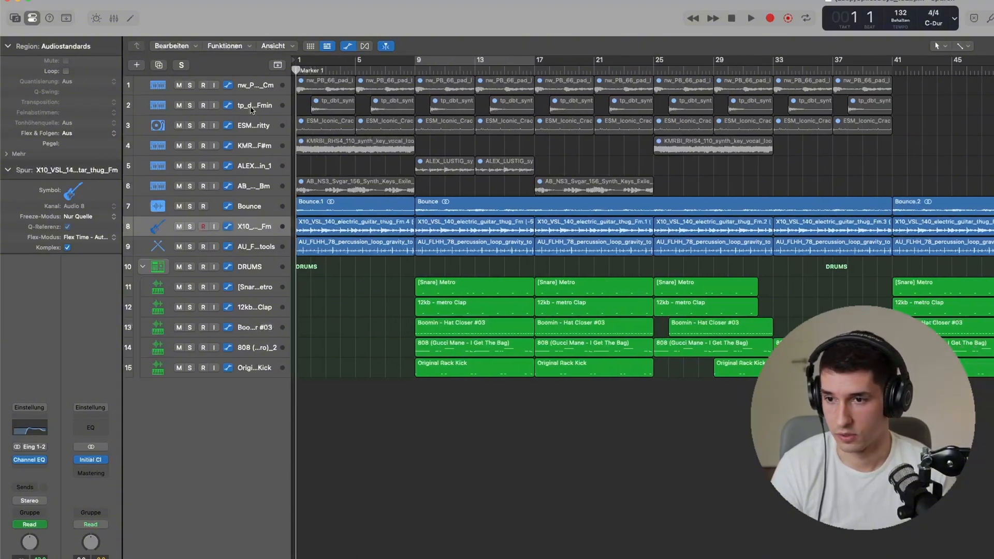
left_click(191, 87)
left_click(190, 87)
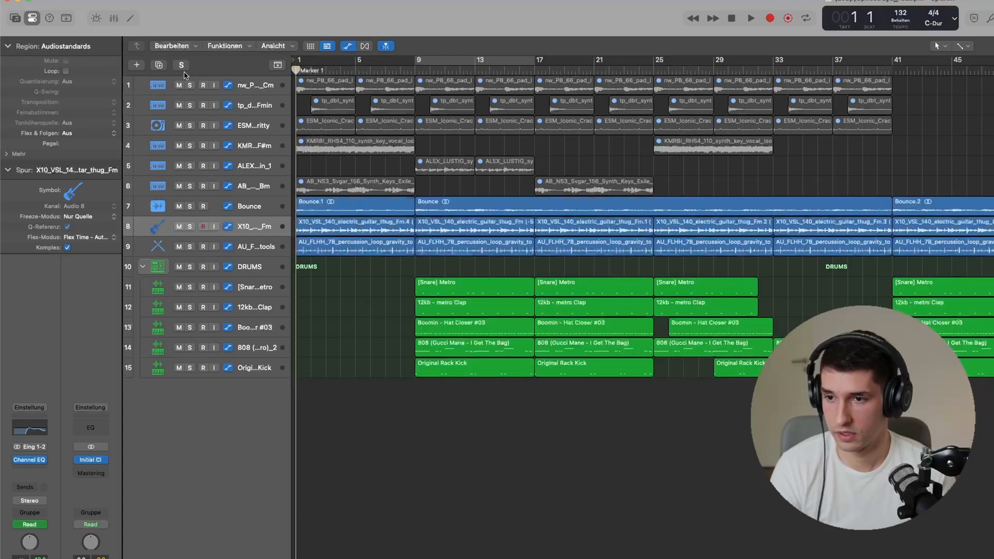
left_click_drag(961, 186, 300, 78)
right_click(327, 93)
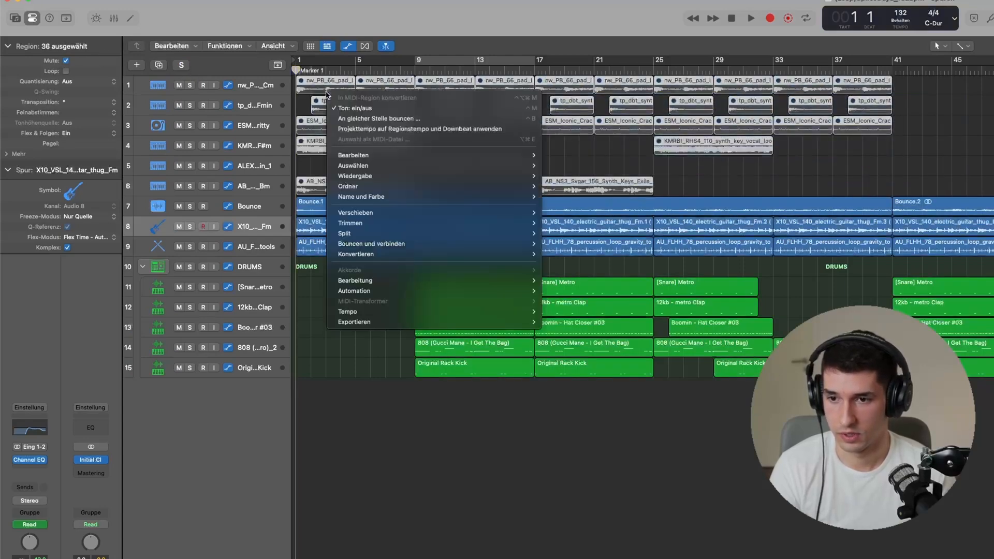
left_click(474, 109)
left_click(754, 180)
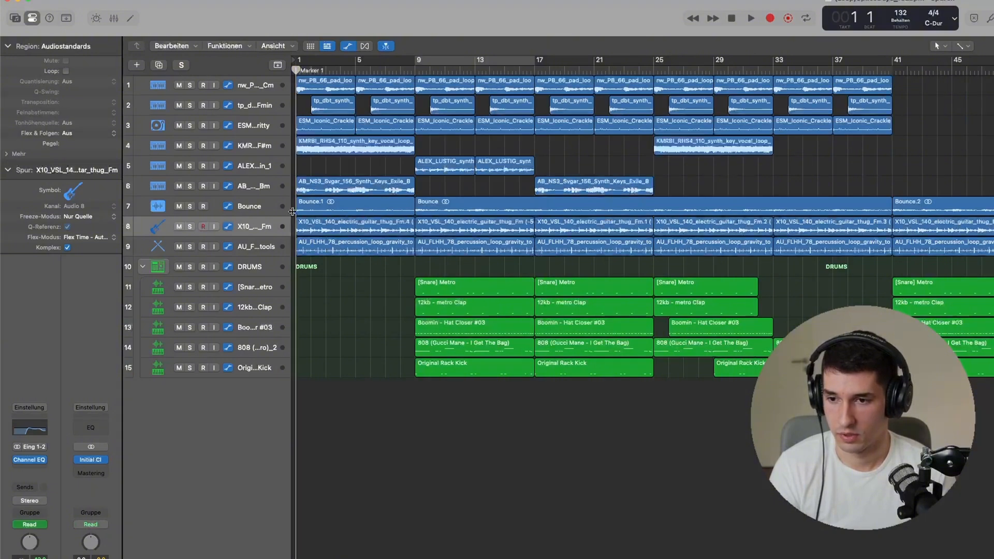
Step: Solo the nw_PB_66 pad loop track, play it from bar 1 and return the playhead to the start
left_click(191, 85)
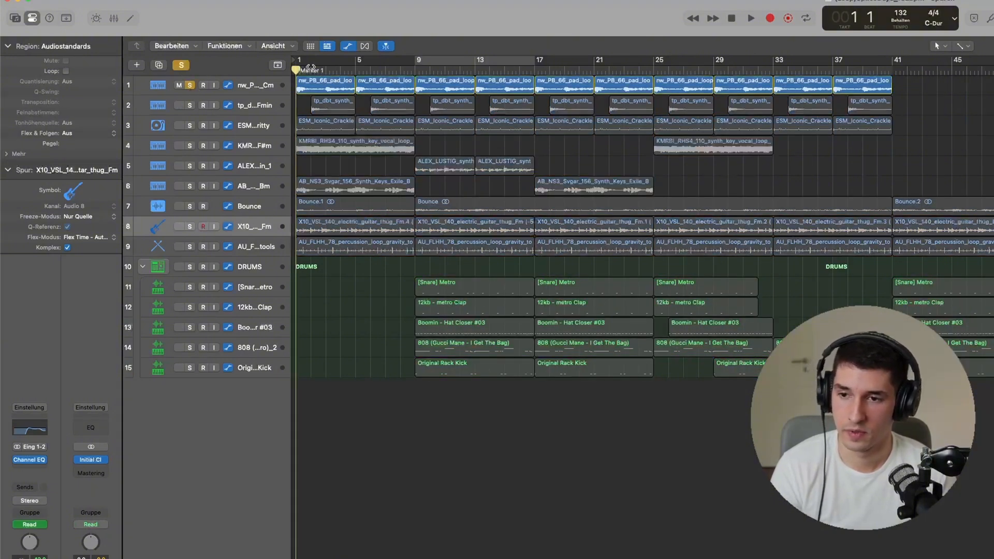
left_click_drag(300, 68, 294, 70)
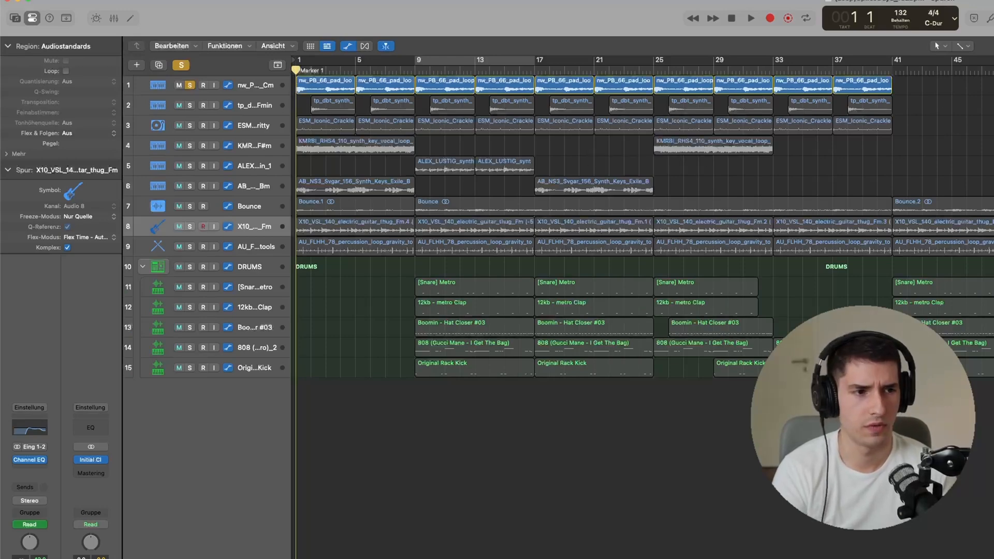
scroll(595, 222, "down", 1)
scroll(596, 223, "up", 5)
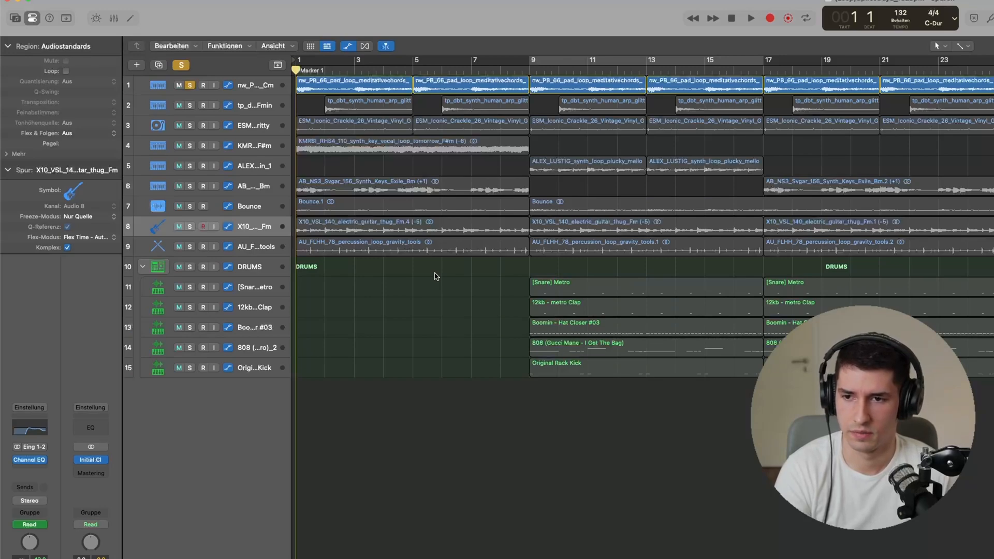
key("space")
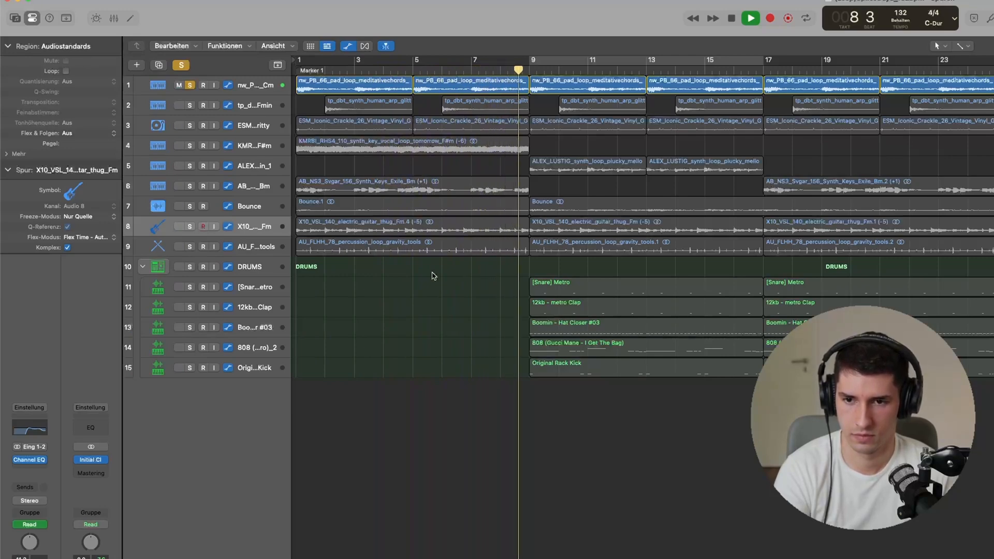
key("space")
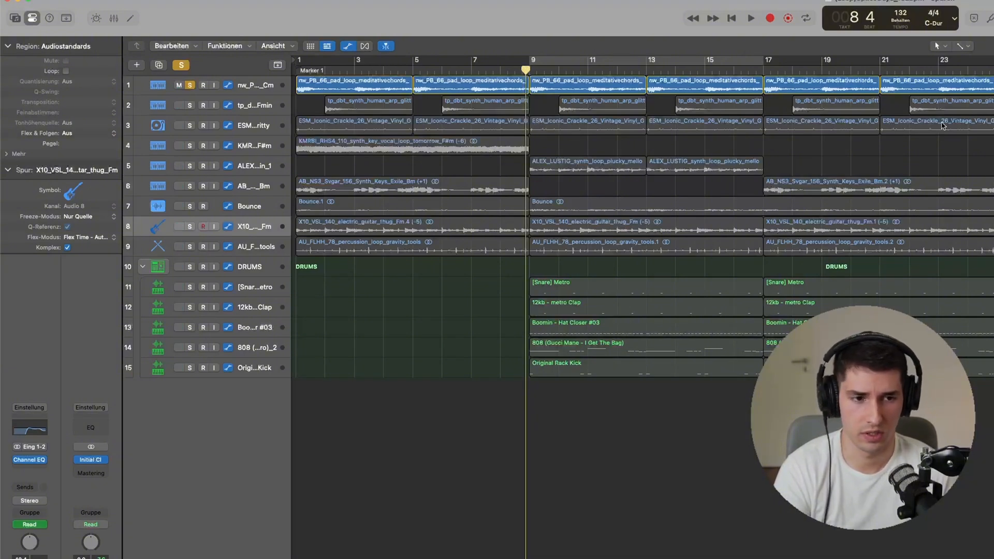
key("Return")
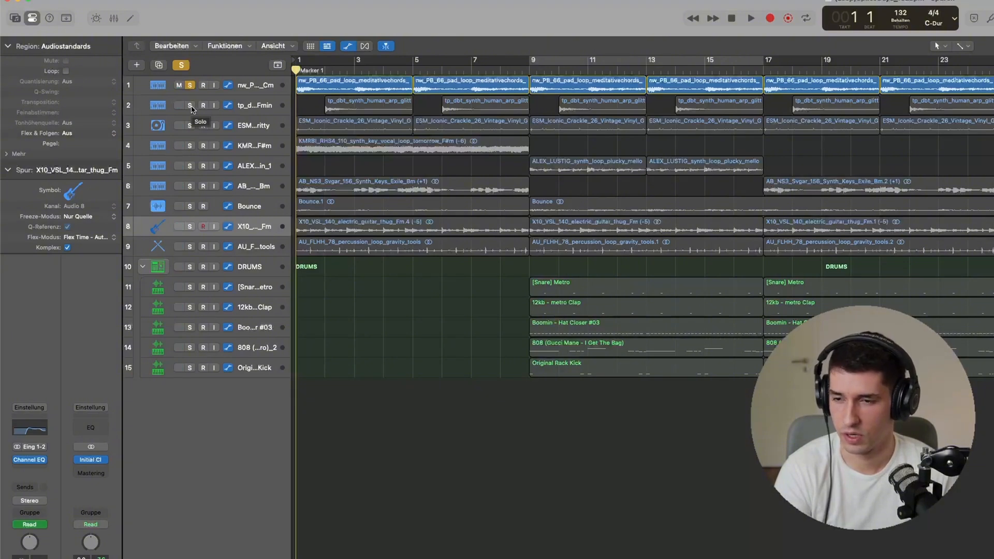
Step: Solo only the tp_dbt synth arp track and play it briefly from bar 2
left_click(190, 106)
left_click(259, 88)
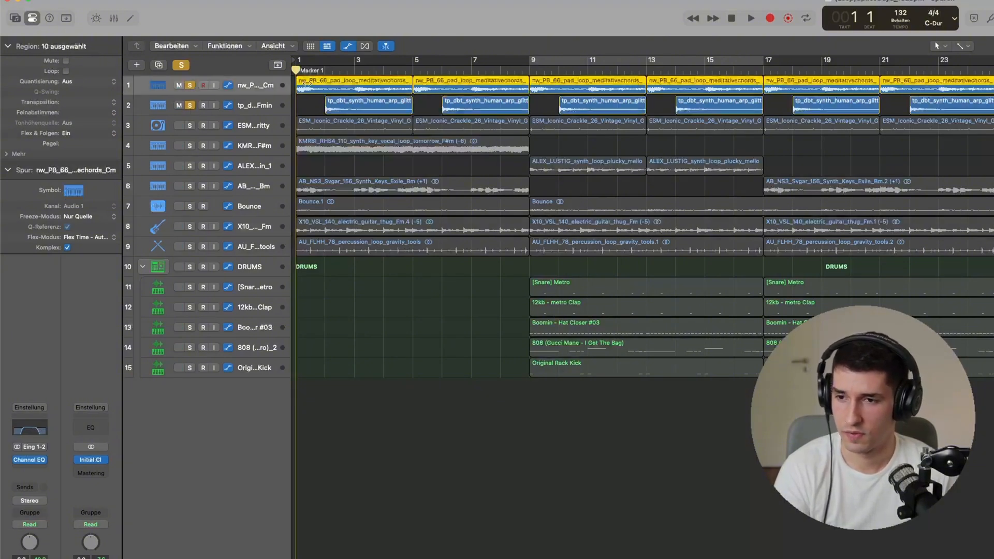
left_click(190, 85)
left_click(325, 71)
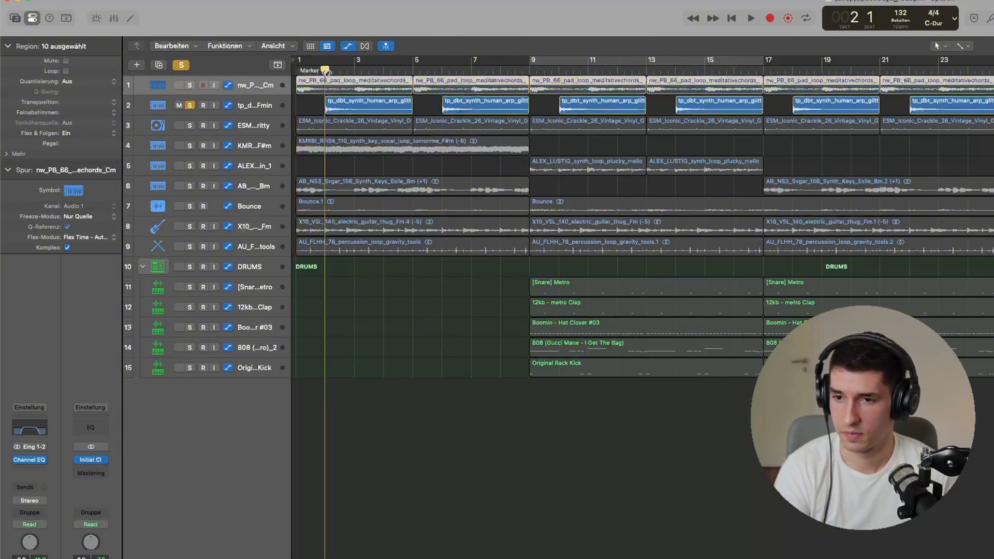
key("space")
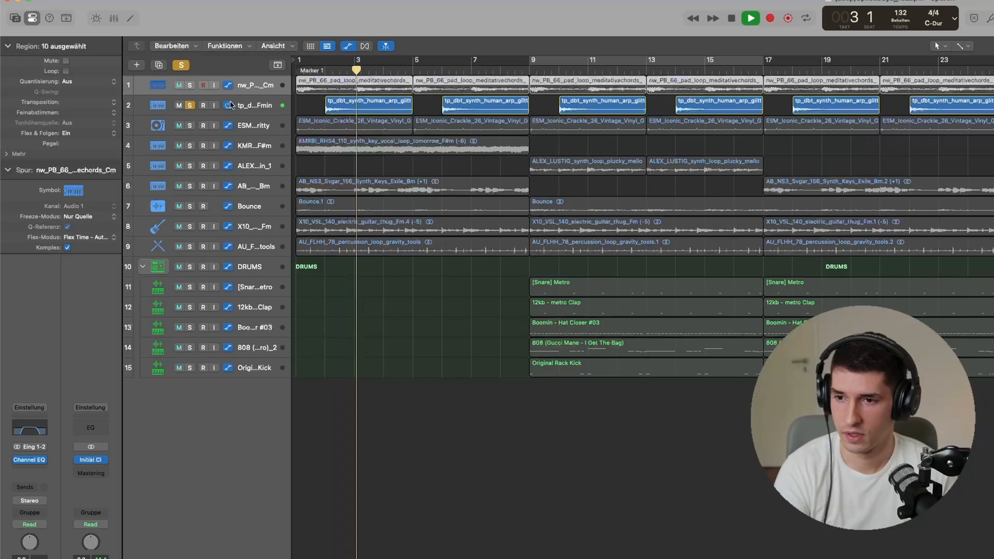
key("space")
Step: Show the mixer and inspect the Echo plug-in settings on the synth arp track
left_click(247, 103)
left_click(114, 18)
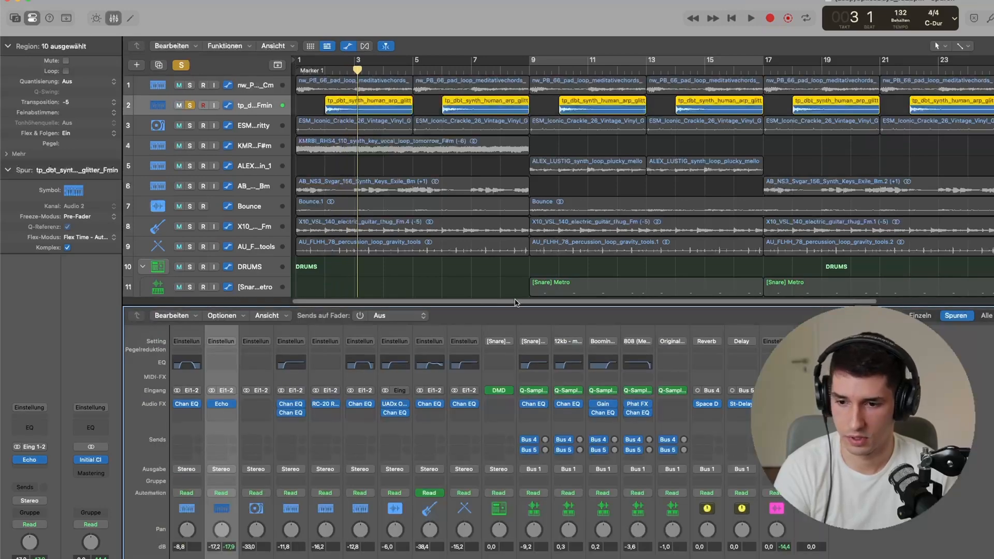
left_click(221, 404)
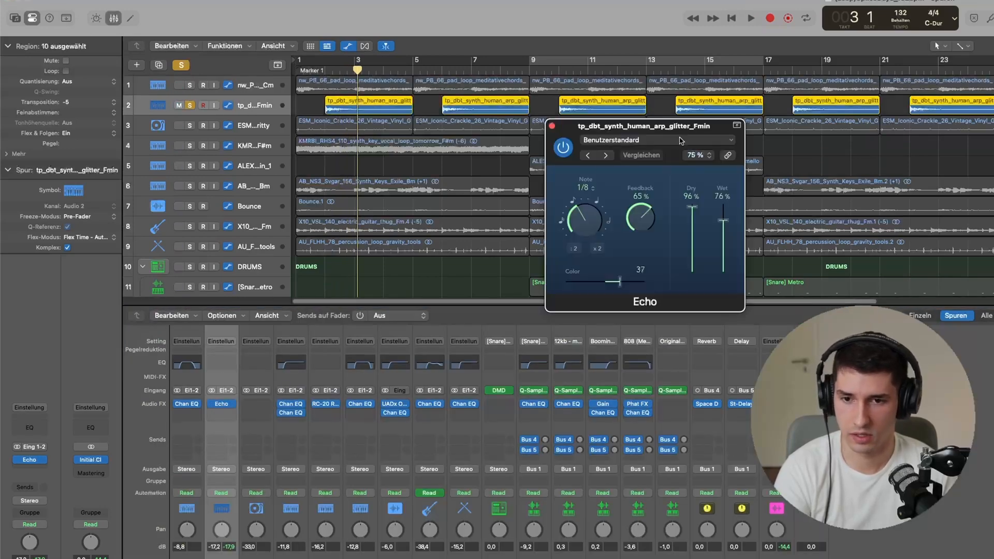
left_click_drag(697, 129, 490, 215)
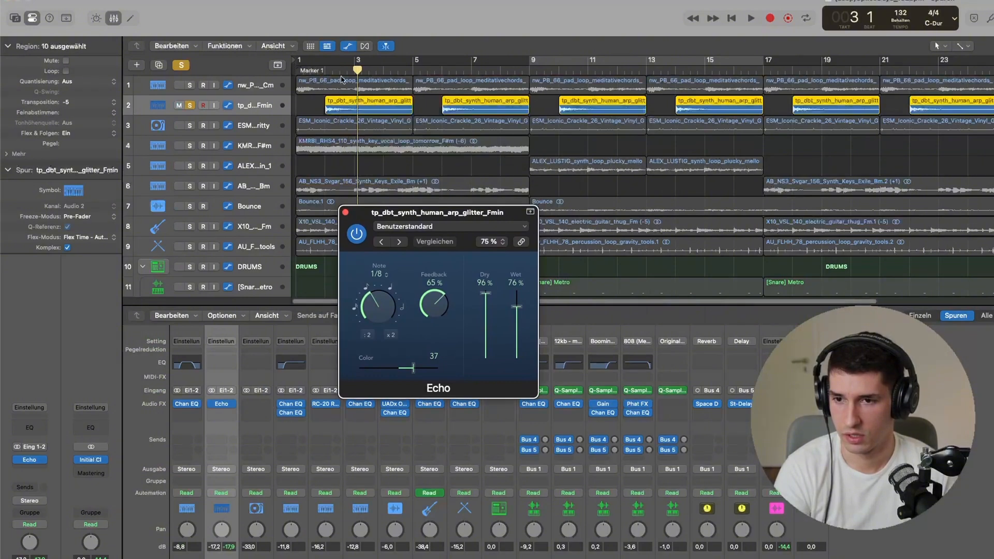
left_click(345, 212)
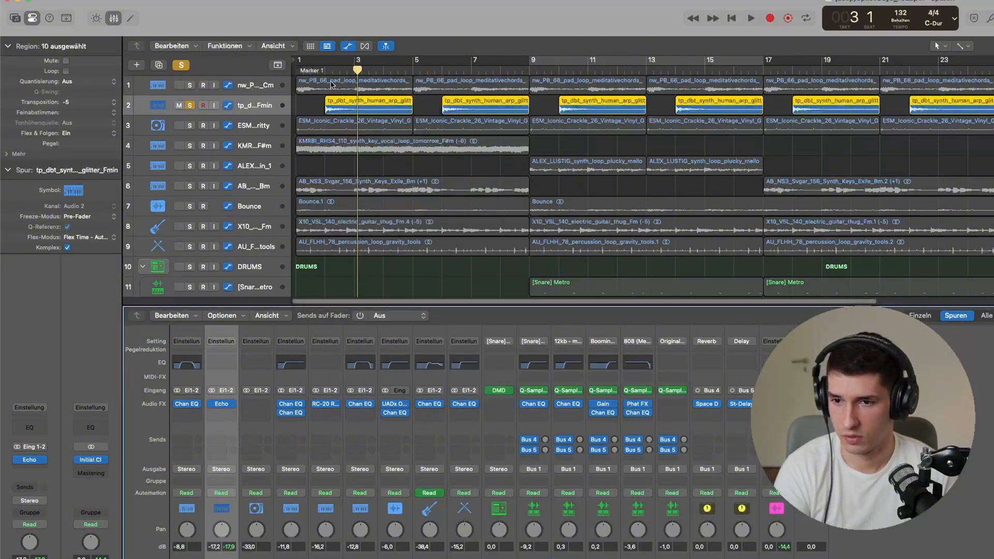
Step: Compare the synth arp from bar 2 with its Echo bypassed and with the Echo re-enabled
left_click(212, 403)
left_click(326, 71)
key("space")
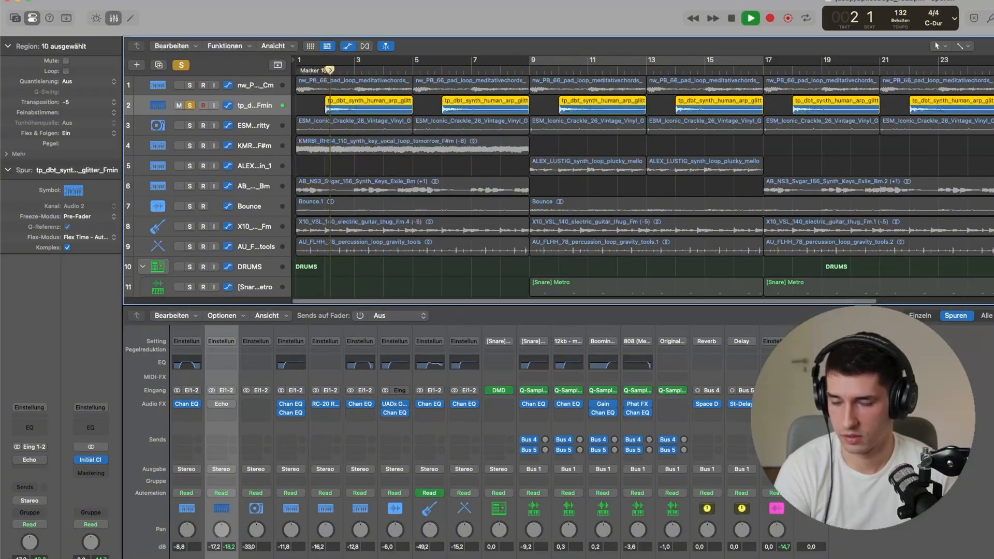
left_click(211, 404)
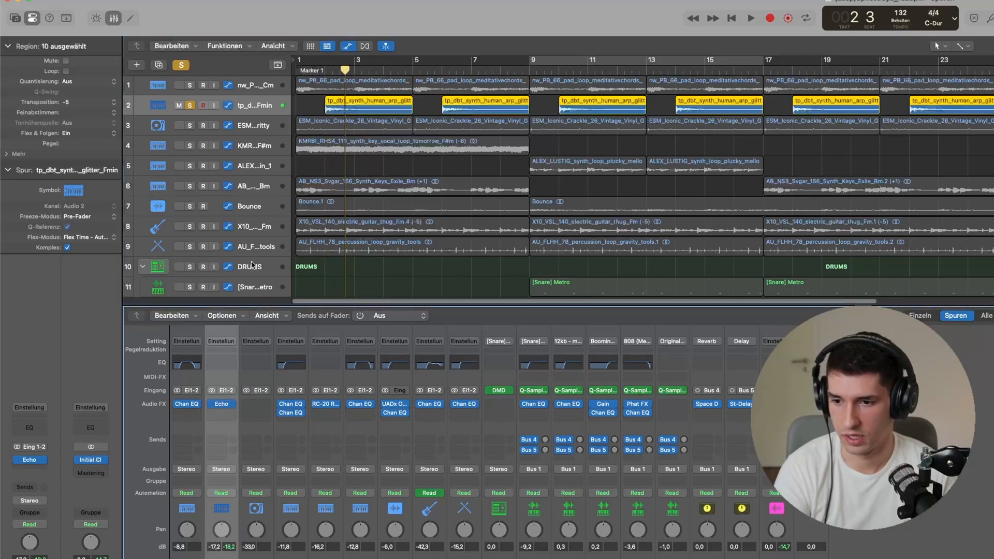
left_click(325, 71)
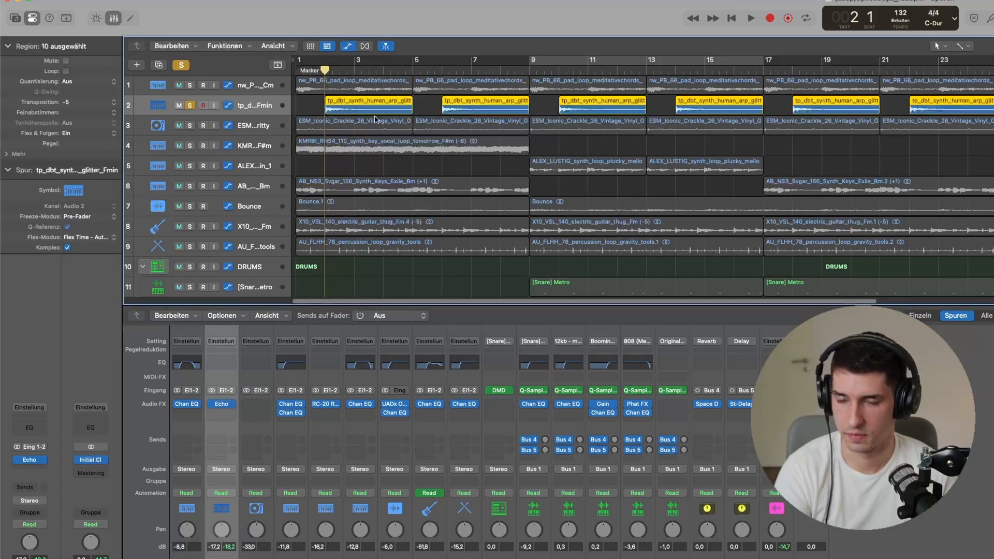
key("space")
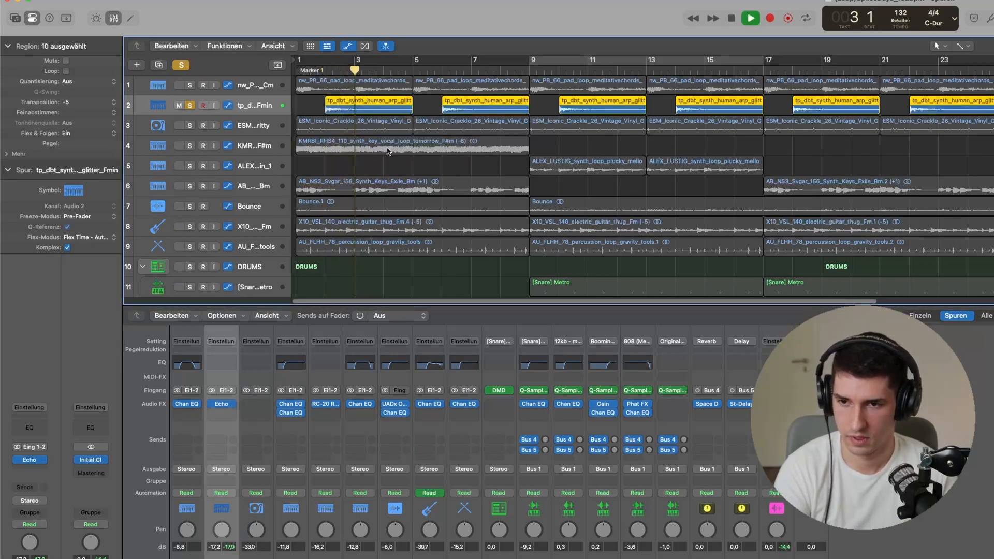
key("space")
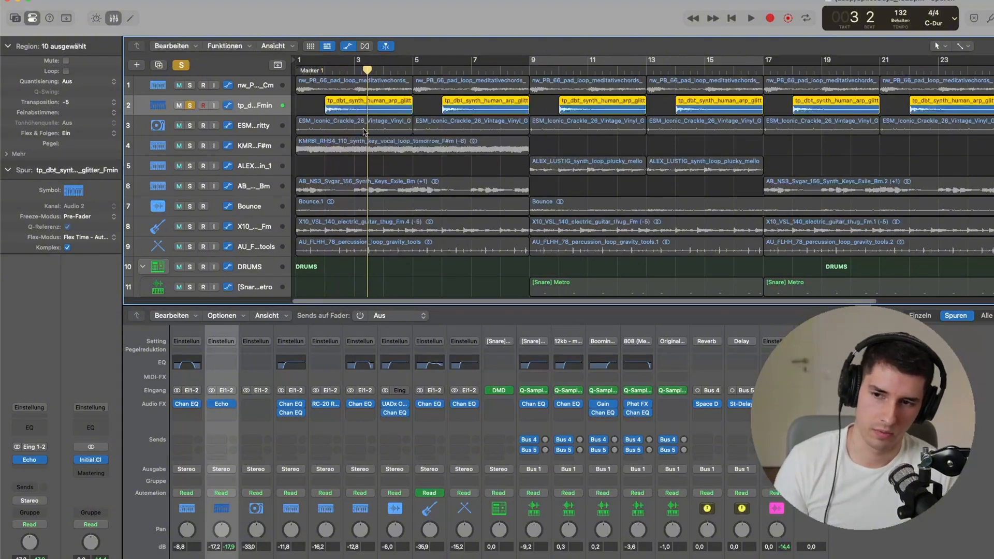
Step: Solo only the pad loop, open its Channel EQ and play from bar 1 with the EQ bypassed
left_click(190, 86)
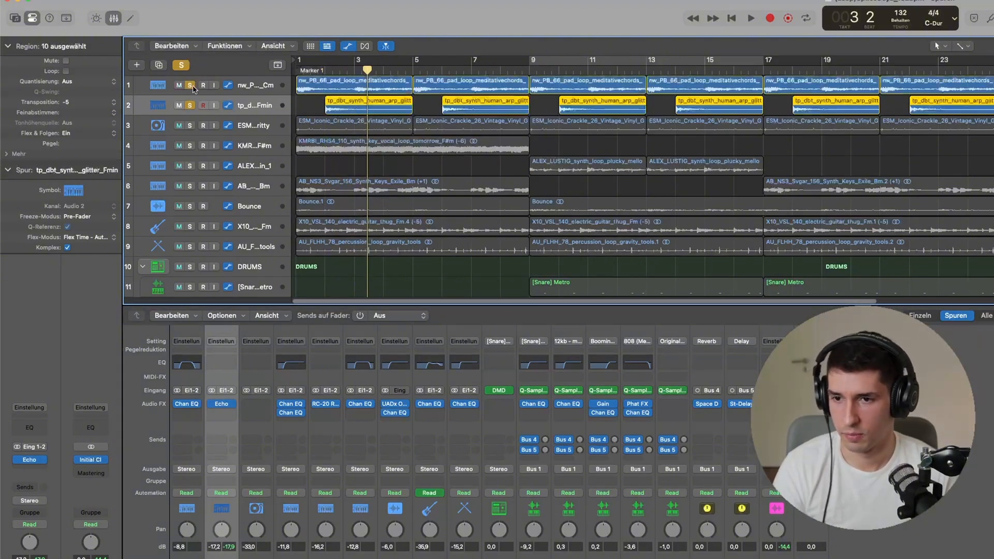
left_click(187, 404)
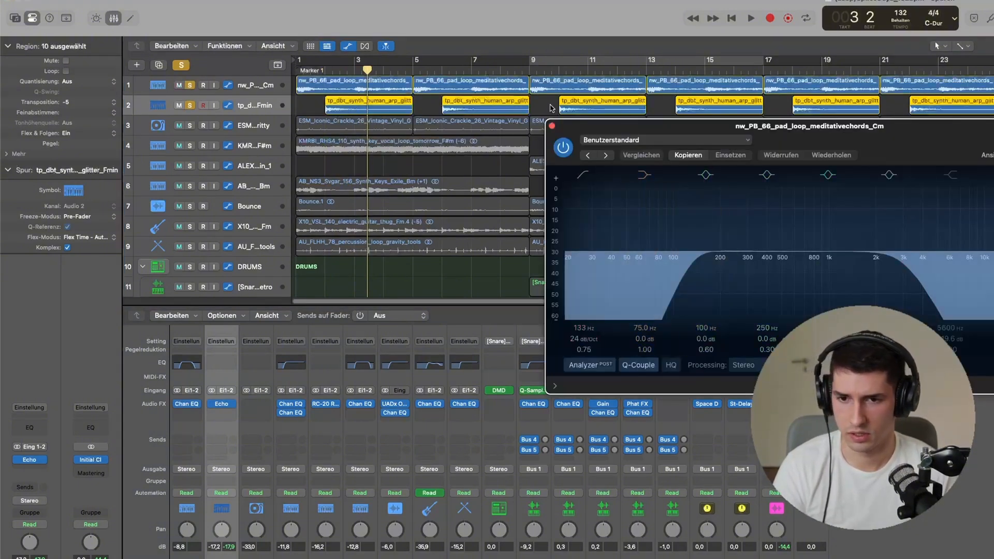
left_click_drag(367, 73, 293, 71)
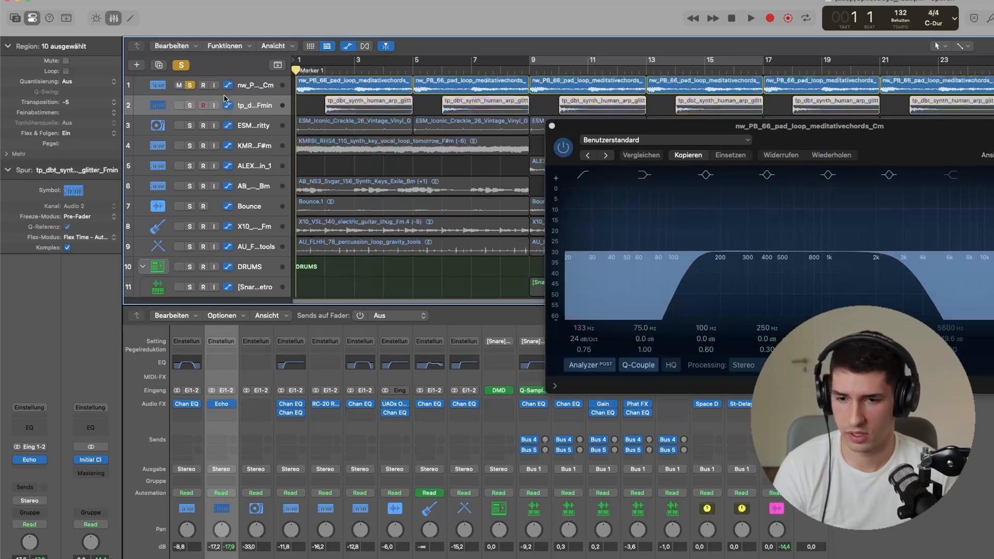
left_click(178, 404)
key("space")
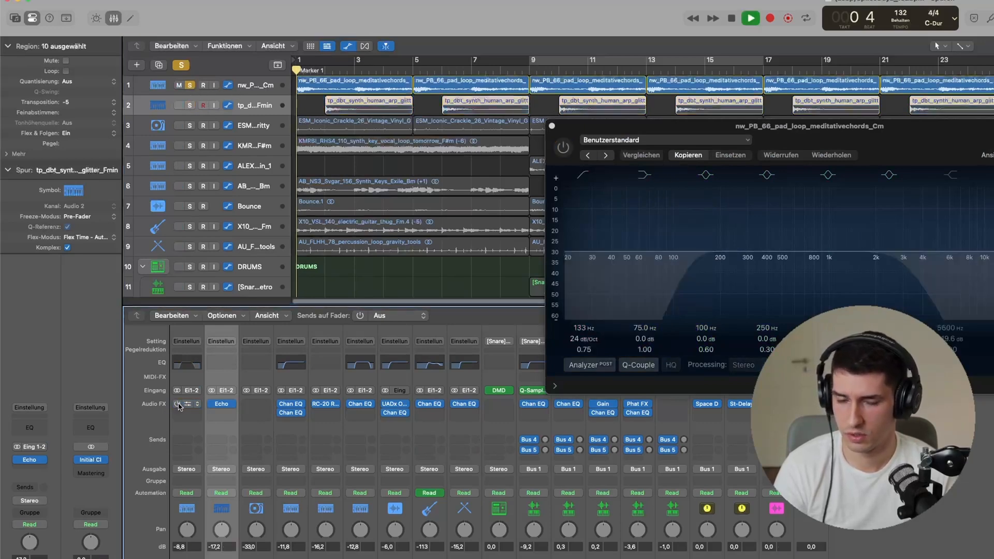
key("space")
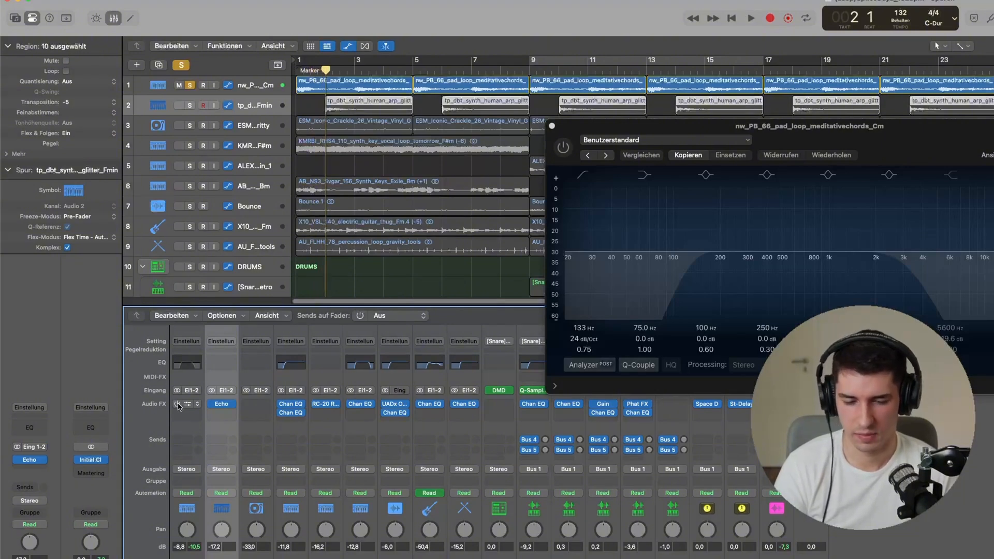
Step: Re-enable the pad loop's Channel EQ, play from bar 1 again and close the EQ window
left_click(177, 404)
key("space")
key("space")
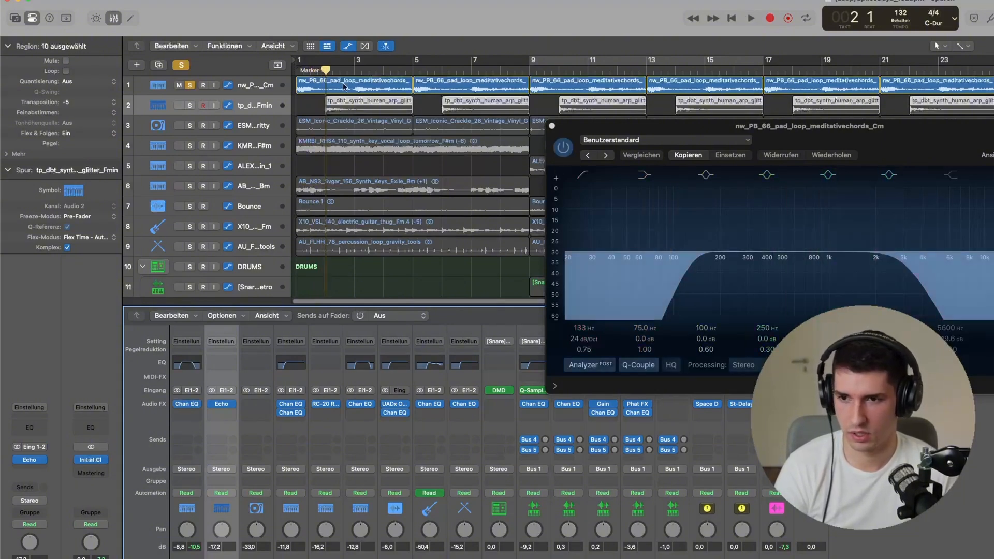
left_click_drag(325, 71, 287, 83)
key("space")
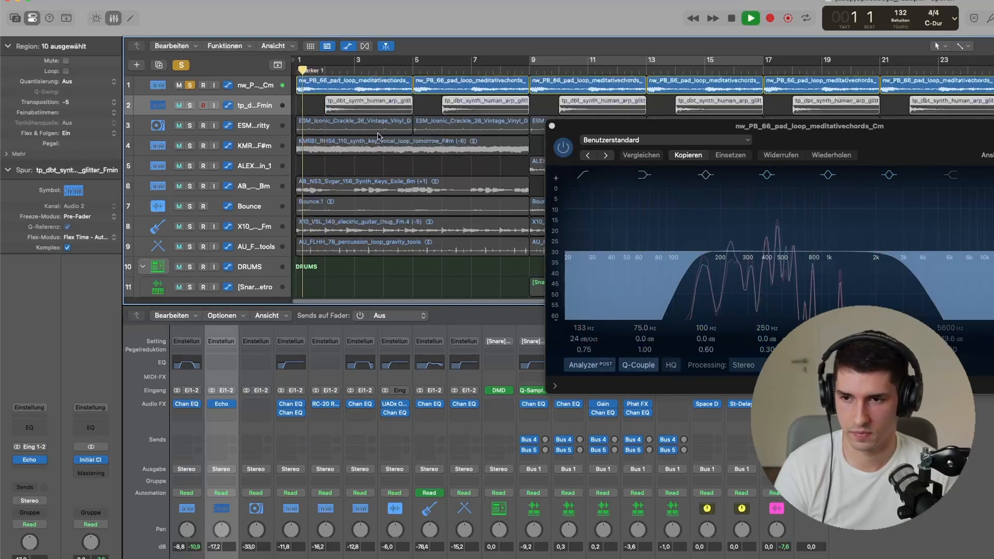
key("space")
left_click(553, 127)
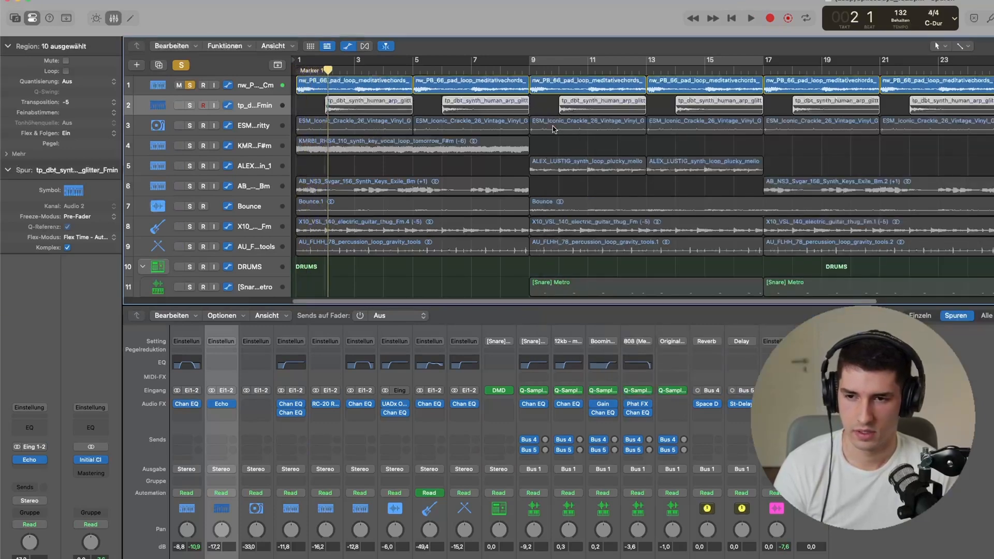
Step: Solo the synth arp together with the pad loop, play both and return the playhead to bar 1
left_click(190, 106)
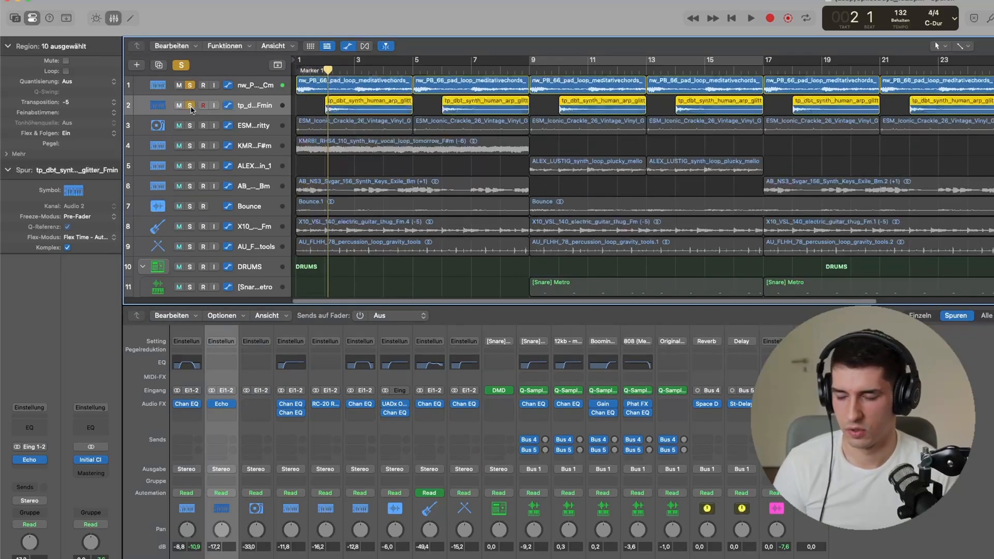
key("space")
key("Return")
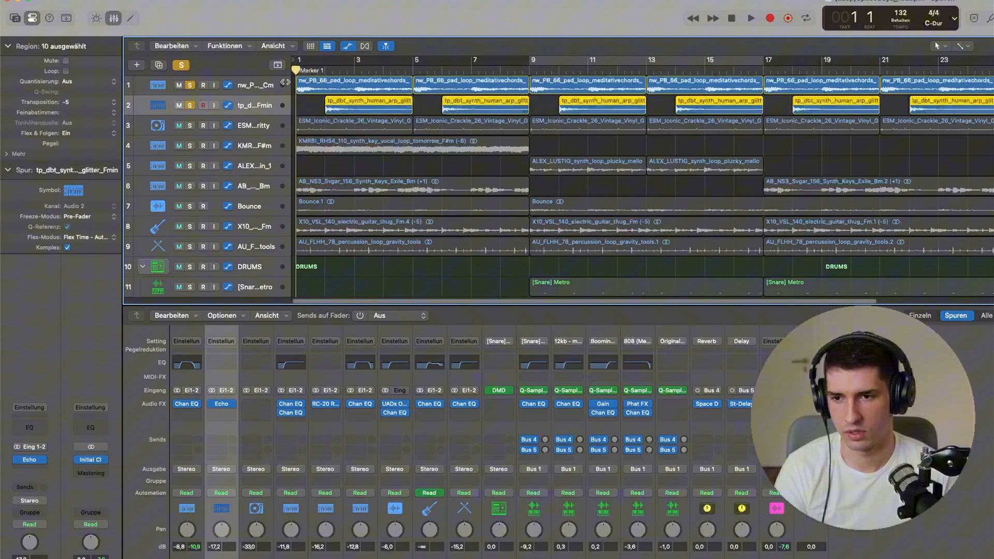
Step: Solo the ESM vinyl crackle track and take the synth arp and pad loop out of solo
left_click(190, 127)
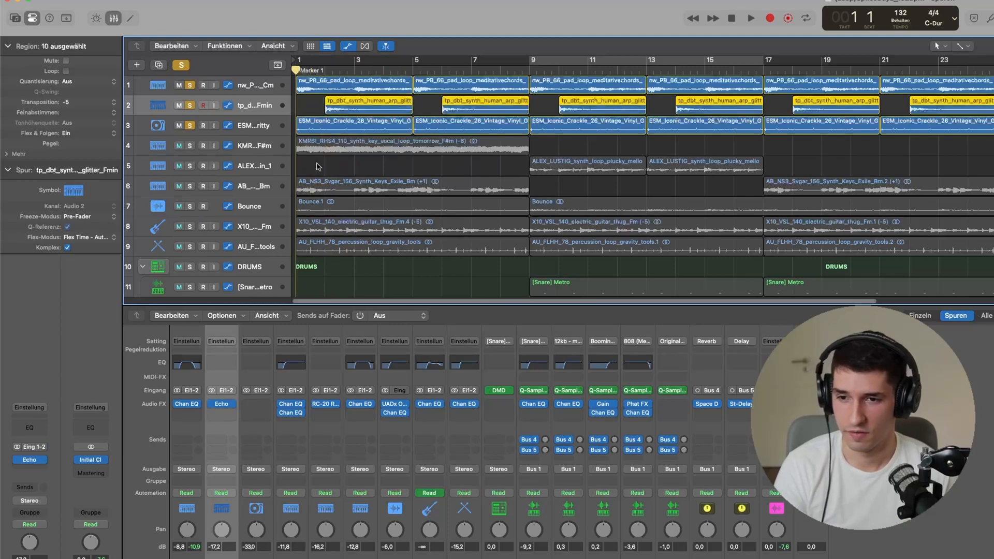
left_click(190, 106)
left_click(190, 85)
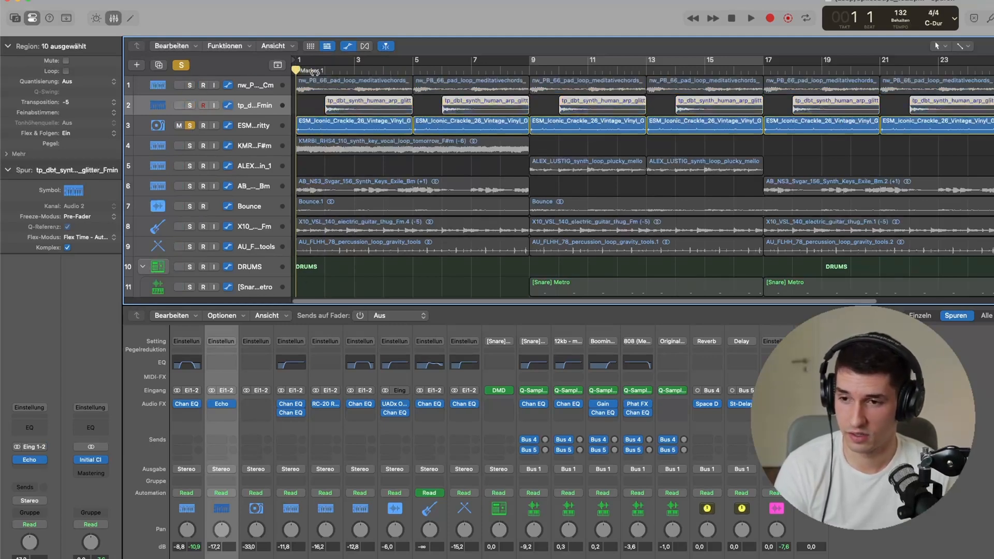
Step: Play the soloed vinyl crackle loop from bar 1 and return the playhead to bar 1
key("space")
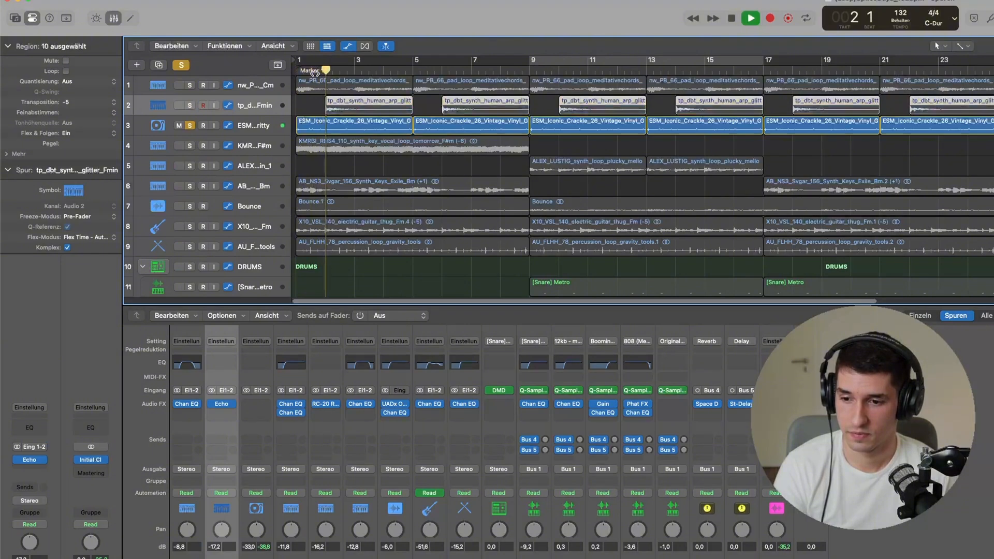
key("space")
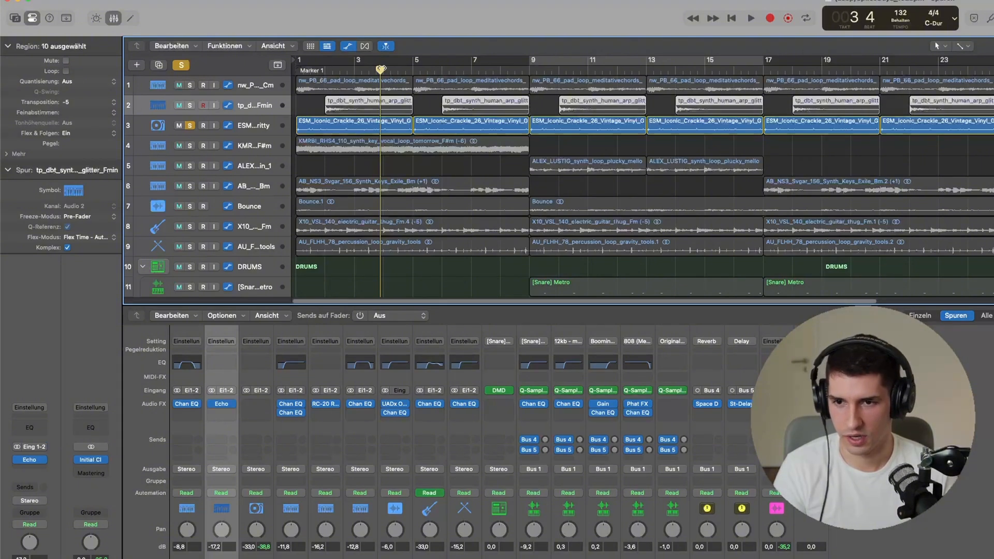
key("Return")
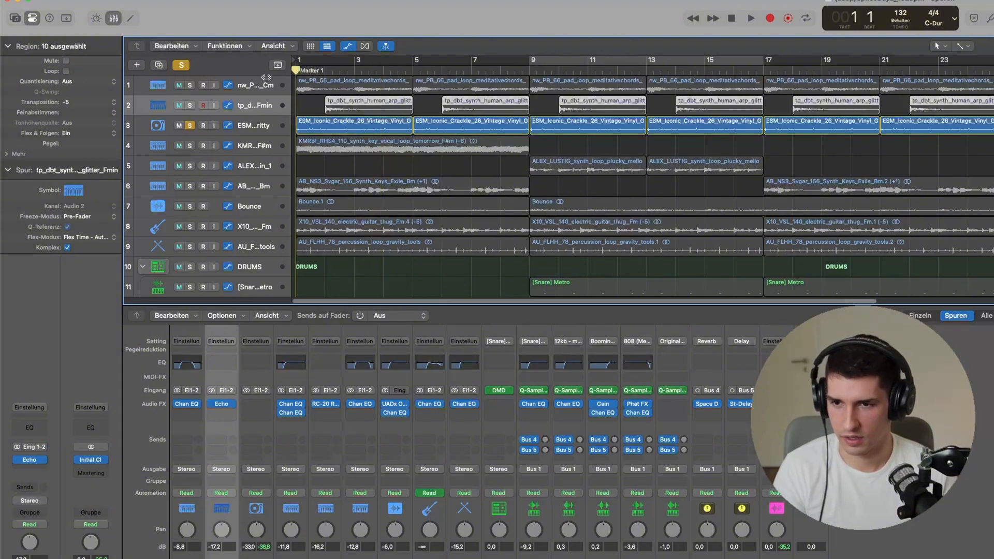
Step: Solo the KMRBI synth key vocal loop instead of the vinyl crackle and play it from bar 1 to bar 9
left_click(190, 127)
left_click(189, 145)
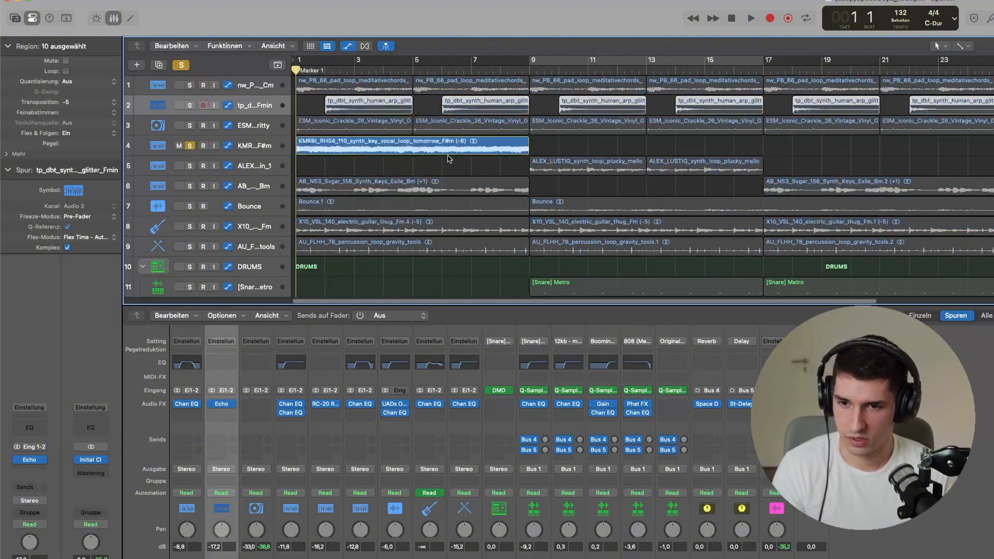
left_click(432, 148)
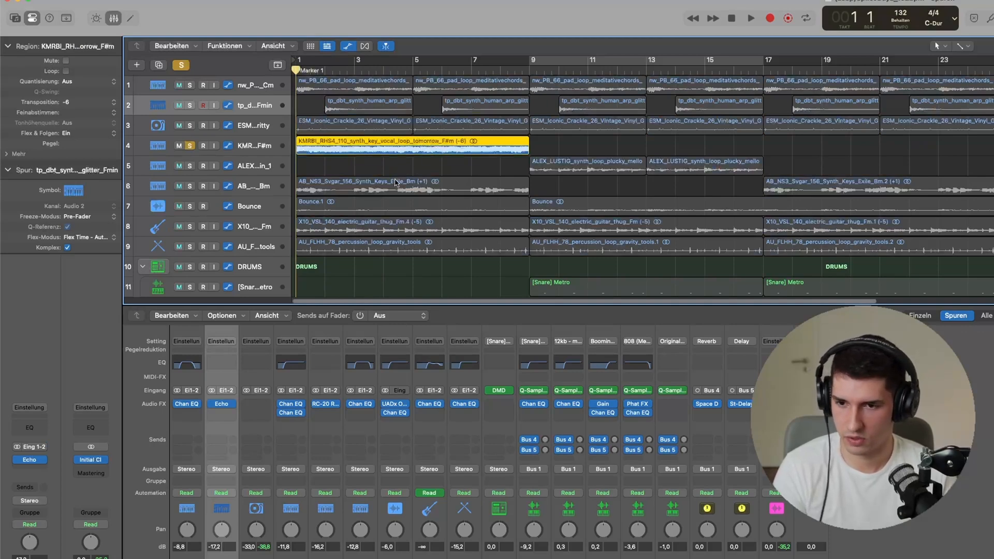
key("space")
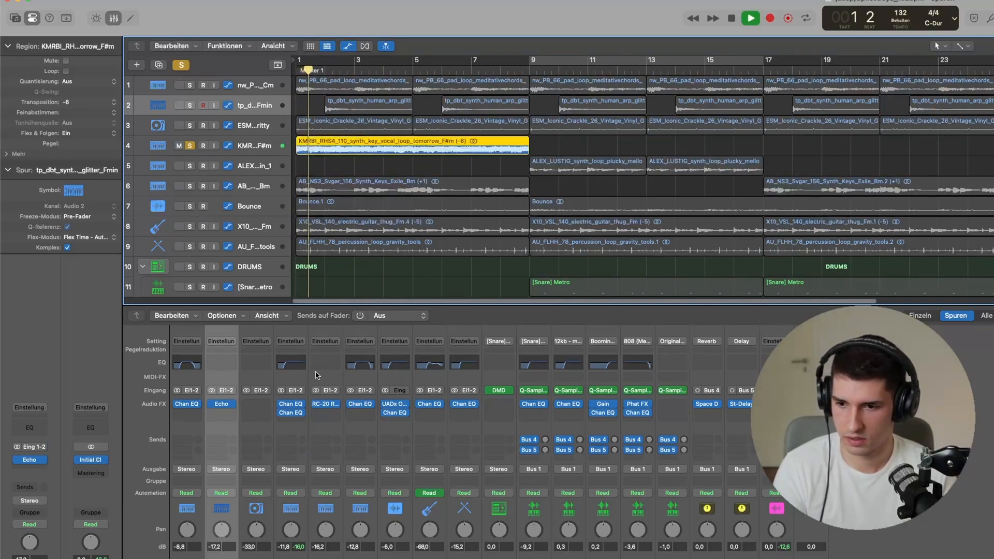
left_click(293, 334)
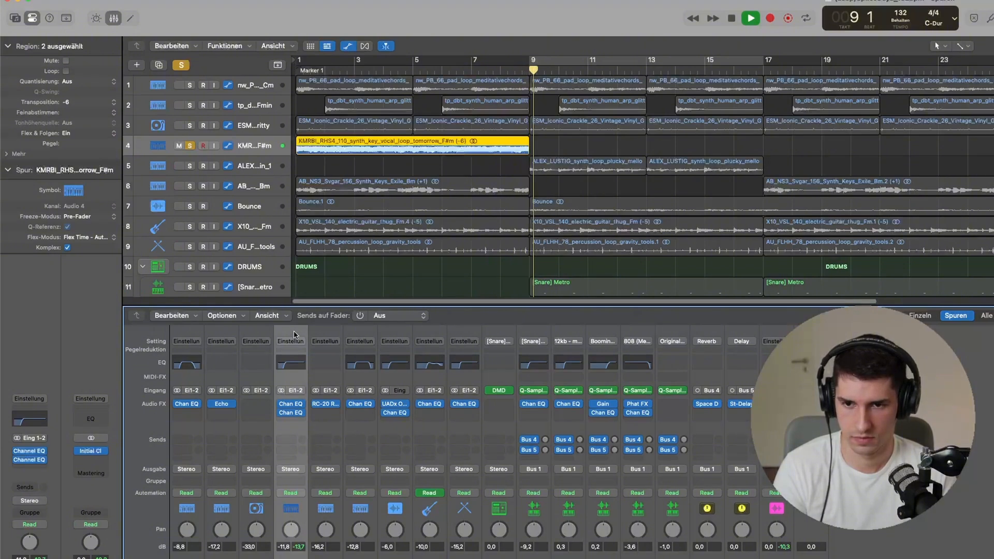
key("space")
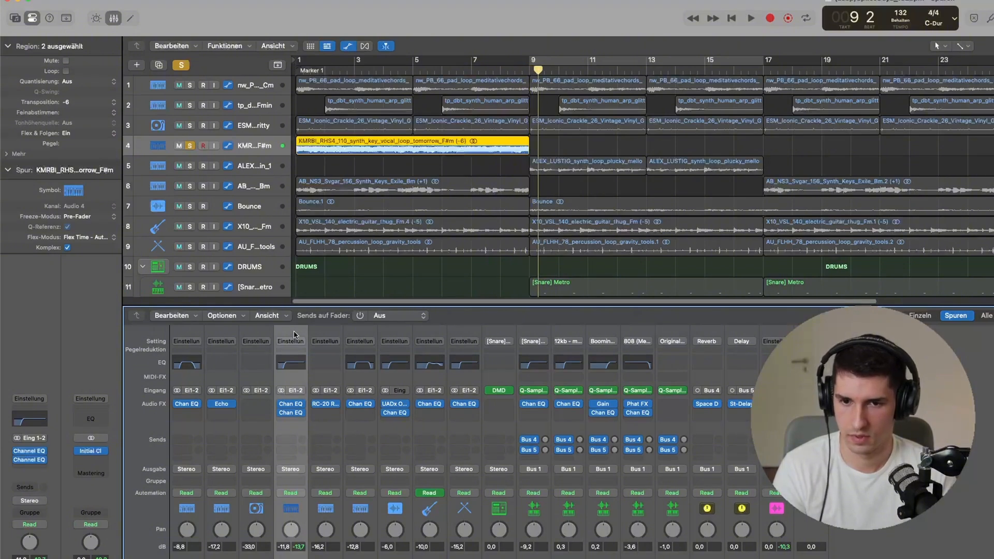
Step: Open both Channel EQs of the vocal loop, examine their curves side by side and close the EQ windows
double_click(289, 372)
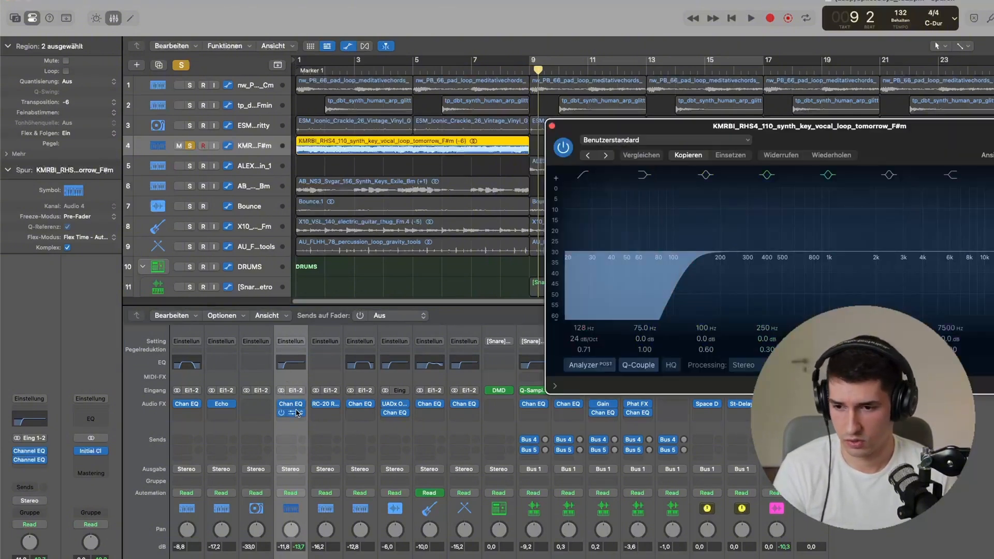
left_click_drag(860, 138, 726, 294)
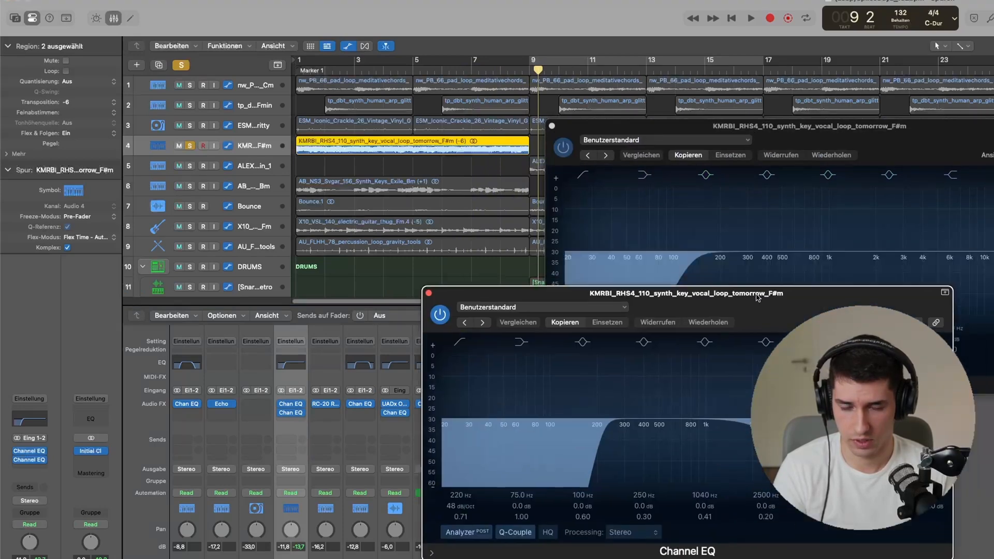
left_click(786, 134)
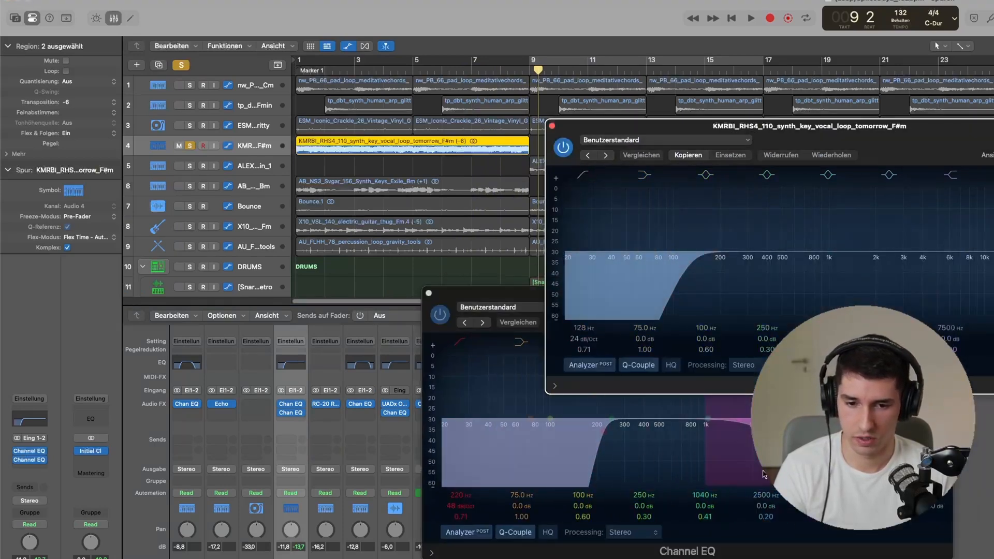
left_click(553, 126)
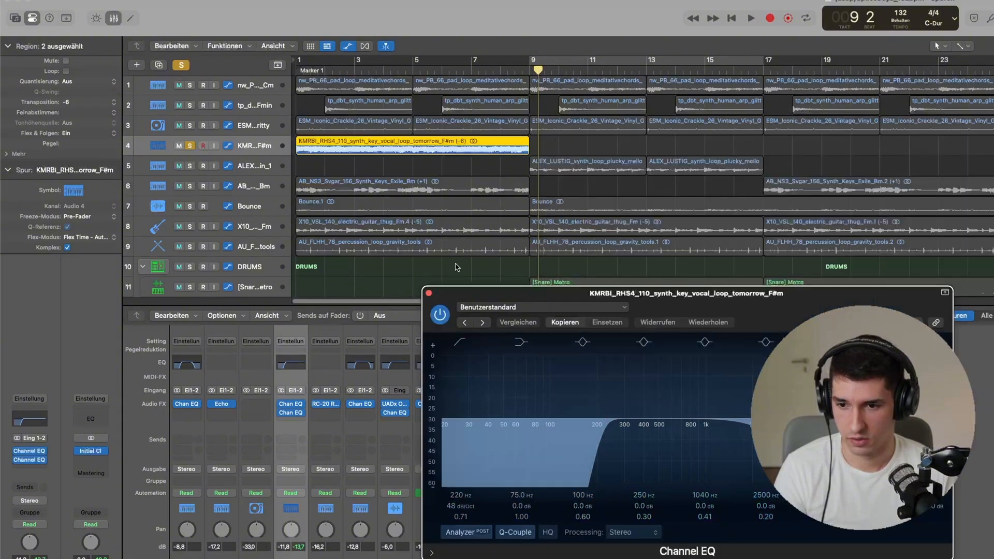
left_click(429, 294)
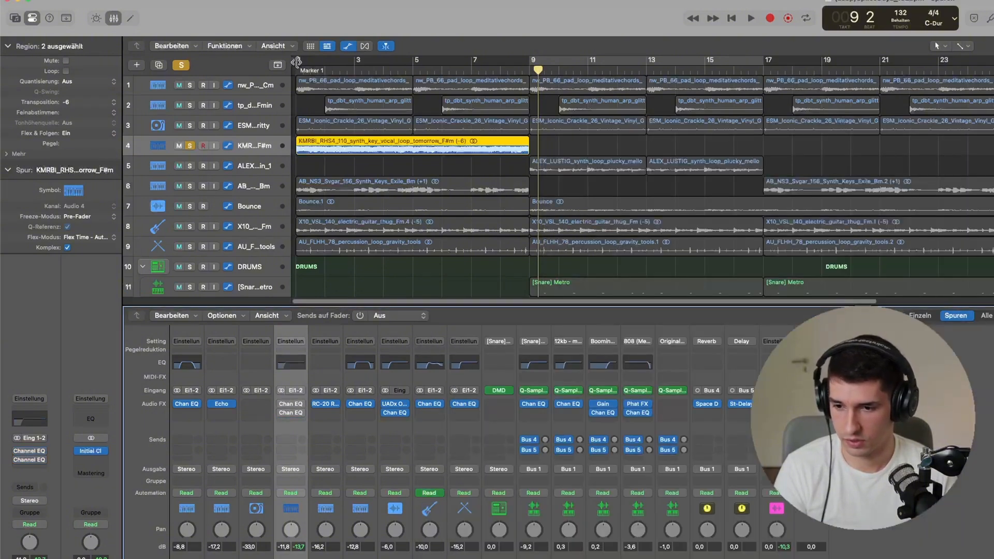
Step: Play the vocal loop from bar 1 with both Channel EQs bypassed and switch the EQs back on
key("Return")
key("space")
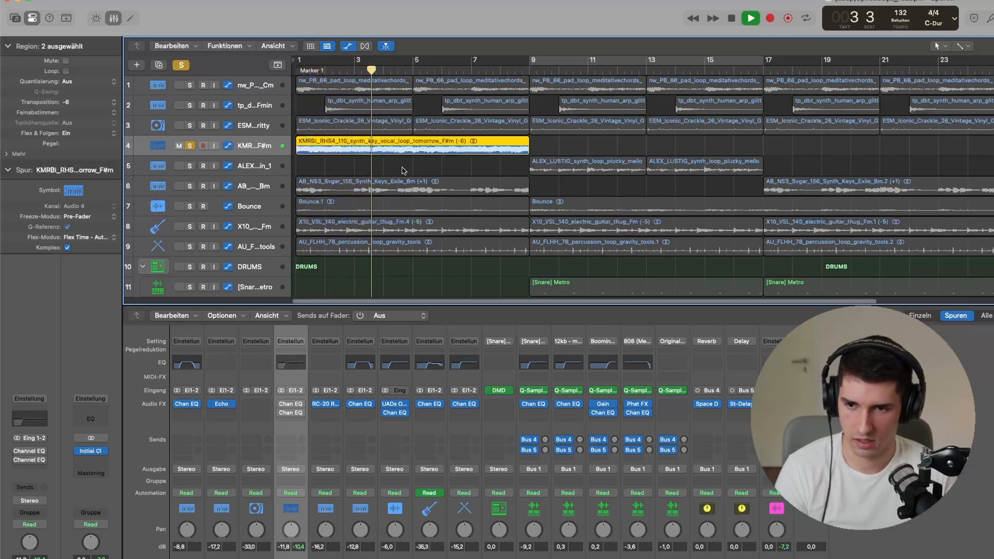
key("space")
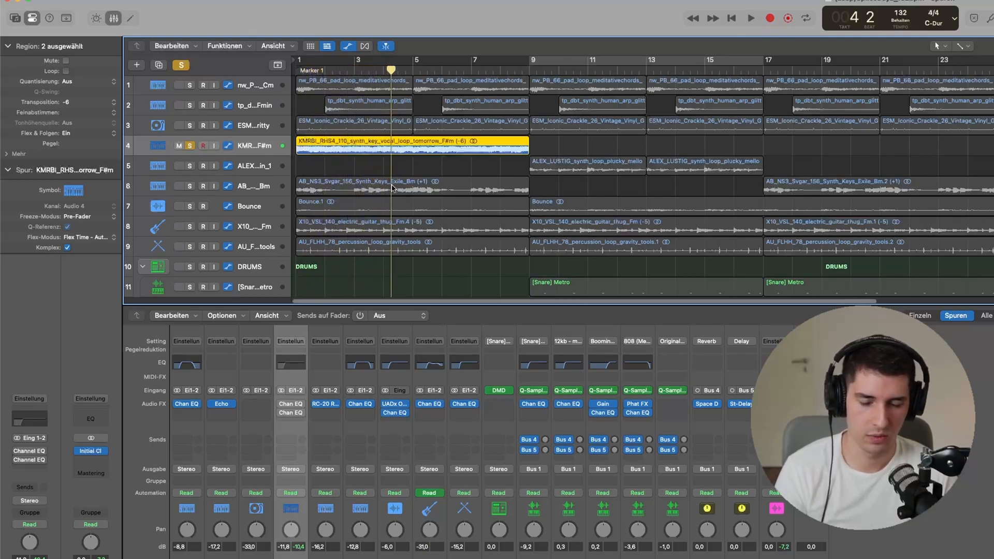
left_click(282, 401)
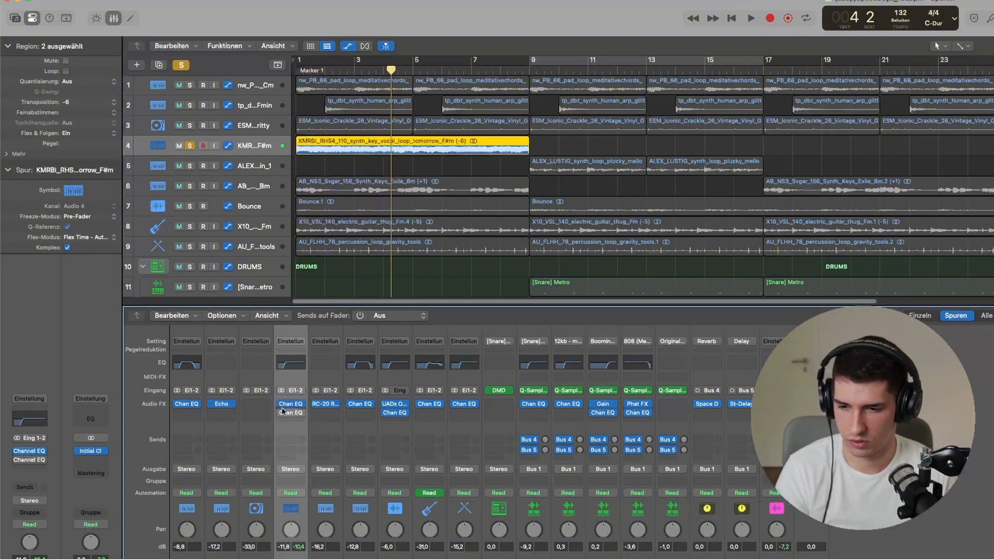
Step: Solo the pad loop together with the vocal loop and play both from bar 1
left_click(189, 84)
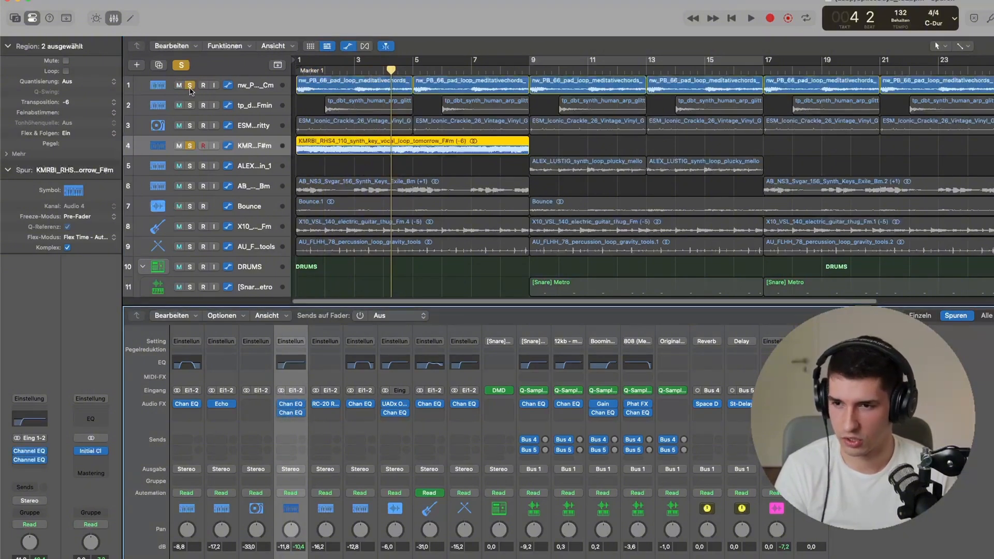
key("Return")
key("space")
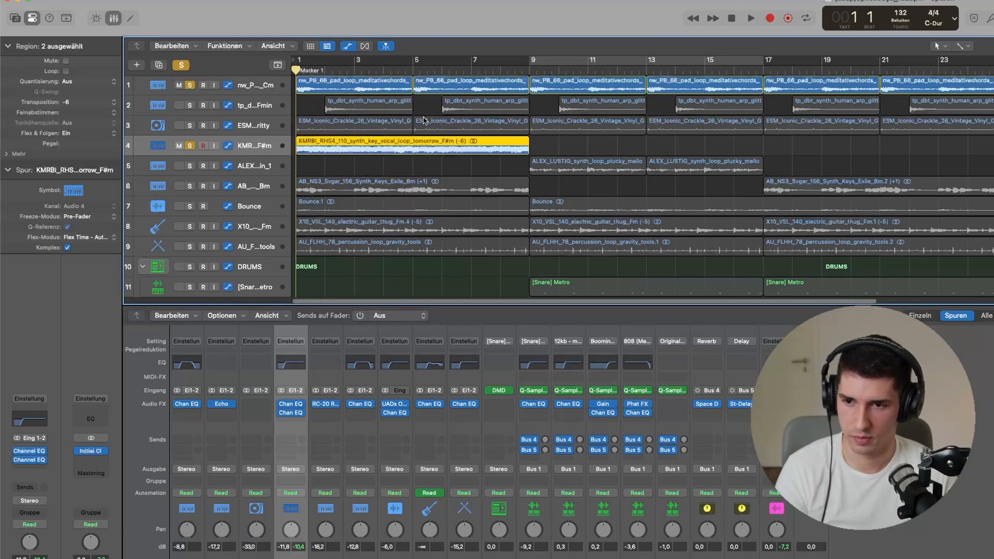
key("space")
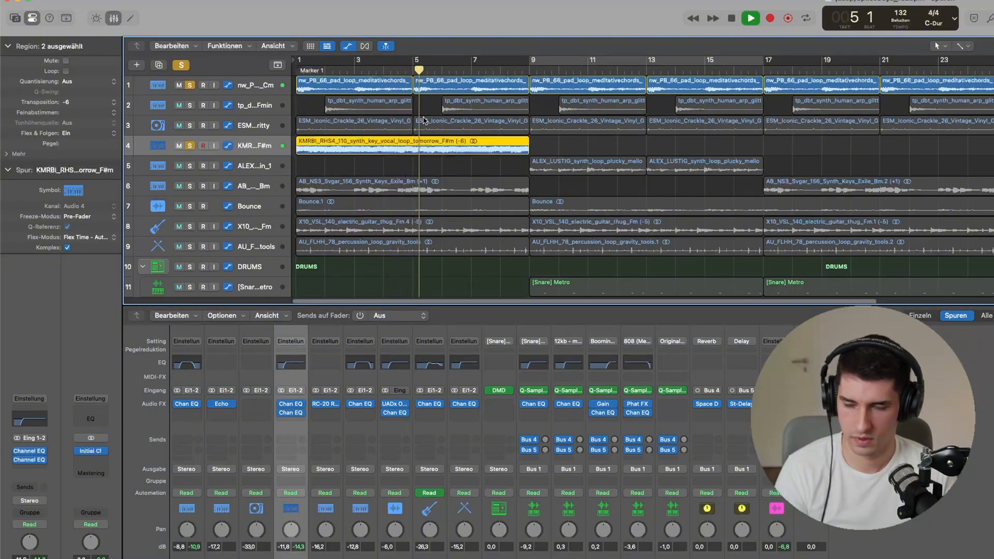
key("space")
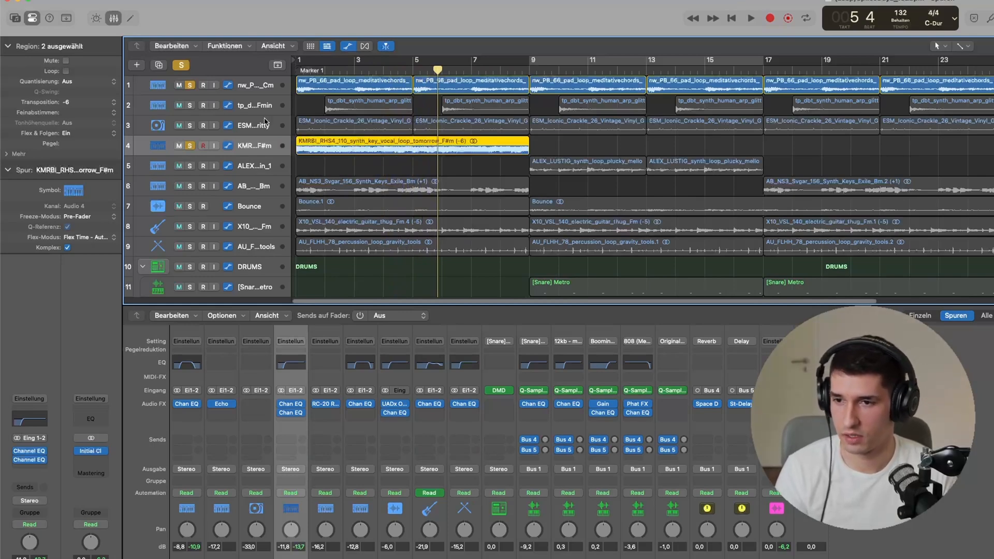
Step: Add the synth arp and vinyl crackle tracks to the solo and play all four loops from bar 1 to bar 9
left_click(190, 105)
left_click(191, 122)
left_click(190, 127)
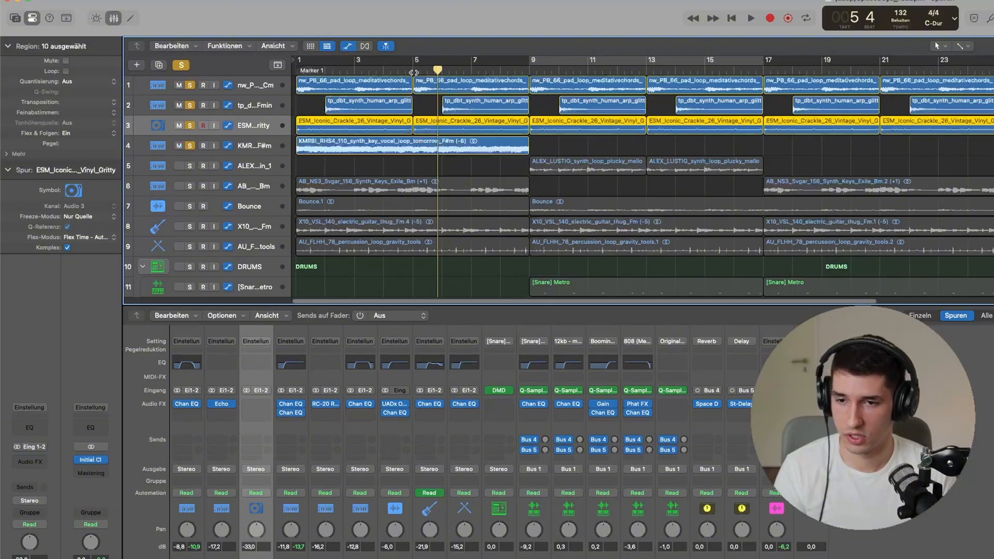
key("Return")
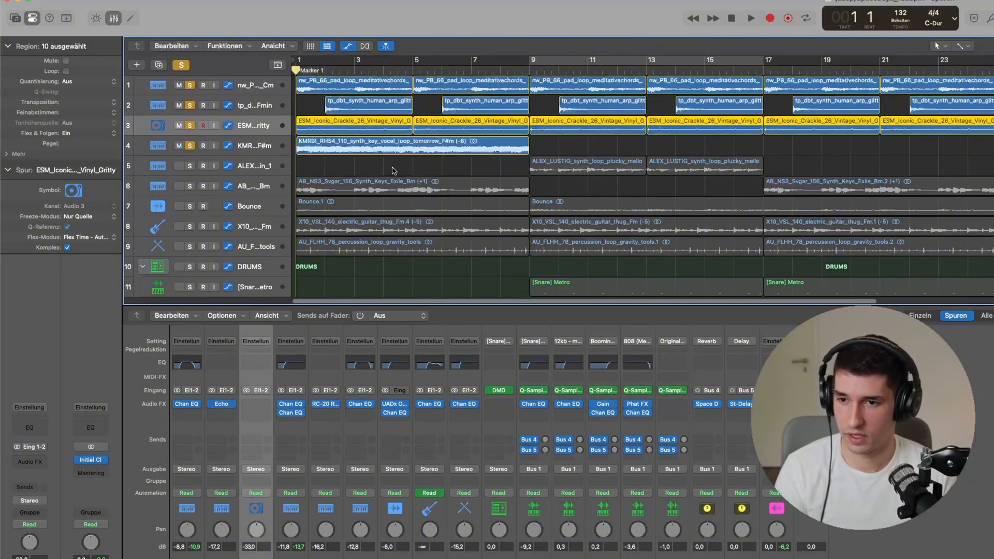
key("space")
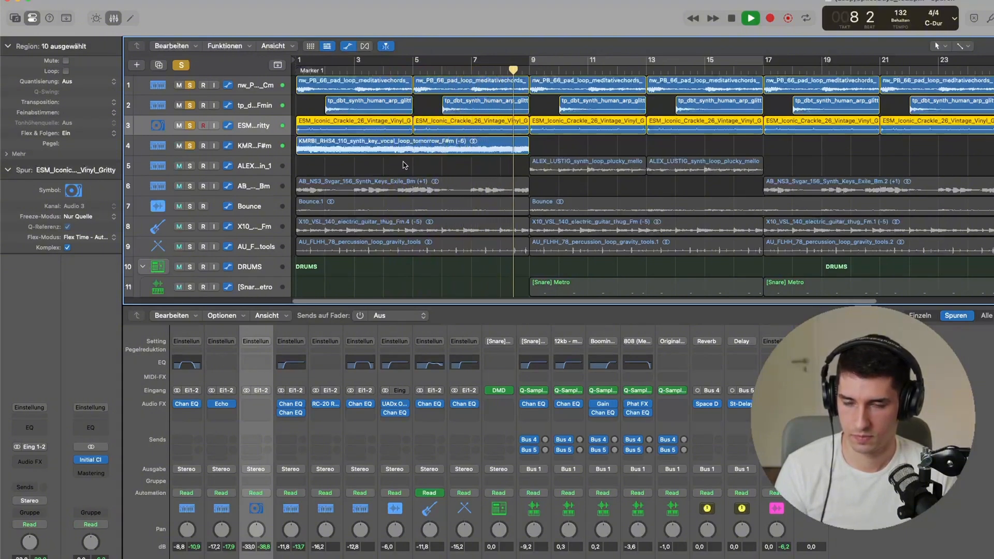
key("space")
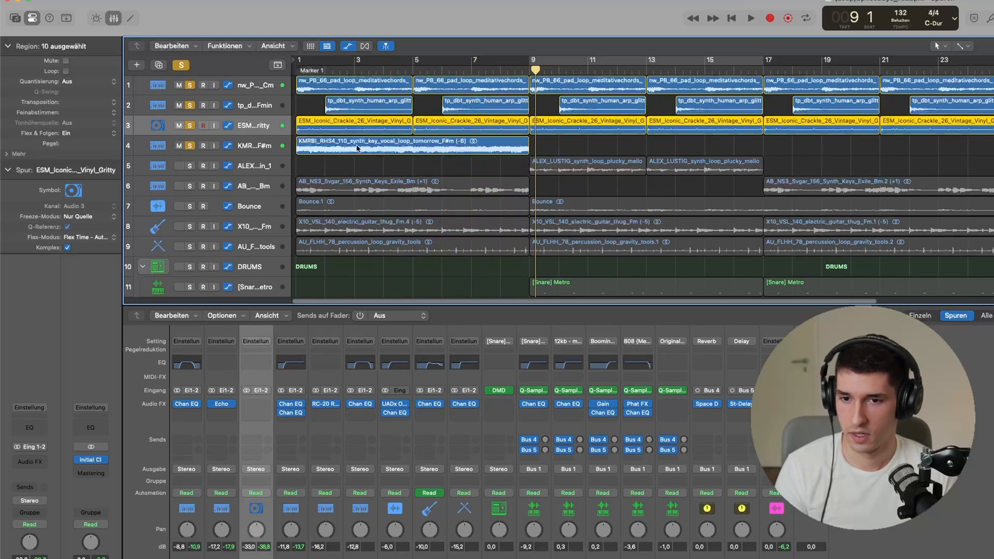
Step: Add the ALEX_LUSTIG plucky synth loop to the solo, select its track and set the playhead exactly to bar 9
left_click(190, 166)
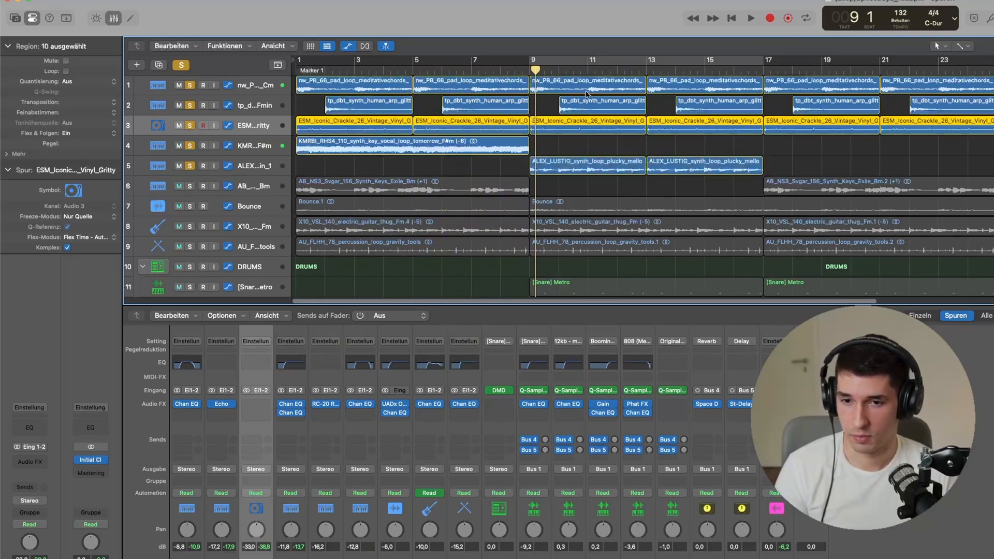
left_click_drag(538, 70, 529, 69)
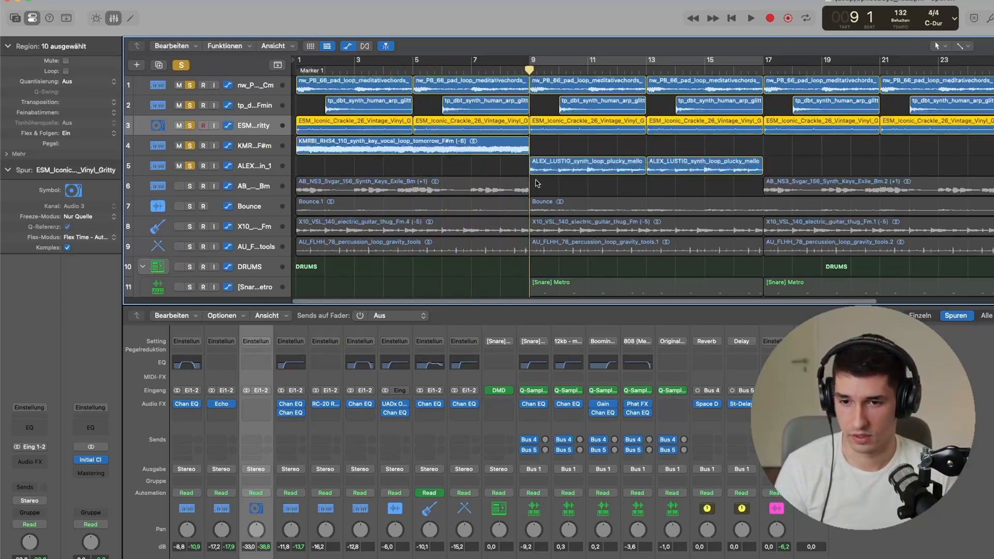
left_click(257, 160)
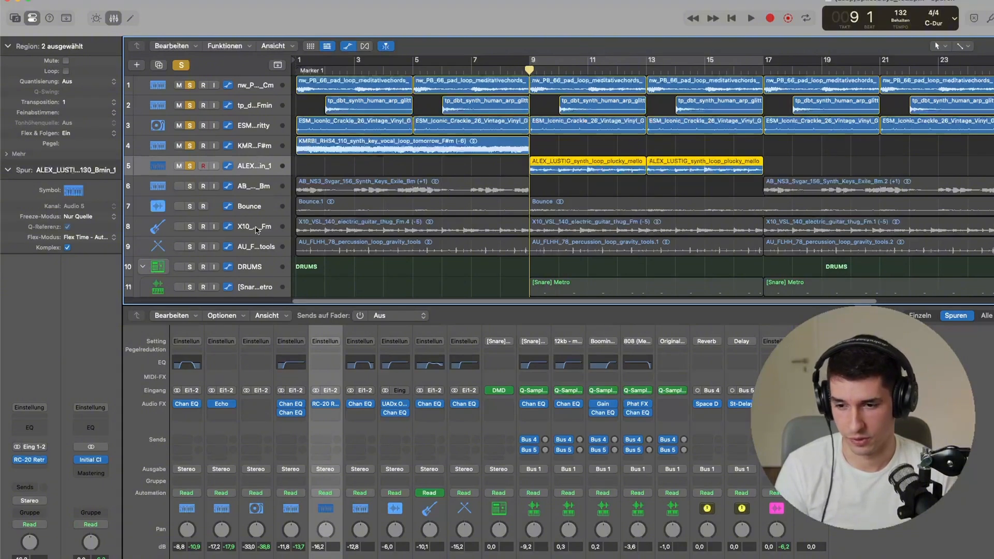
Step: Open the plucky synth loop's RC-20 Retro Color plug-in, examine its settings and close the window
left_click(326, 404)
left_click_drag(830, 133, 458, 177)
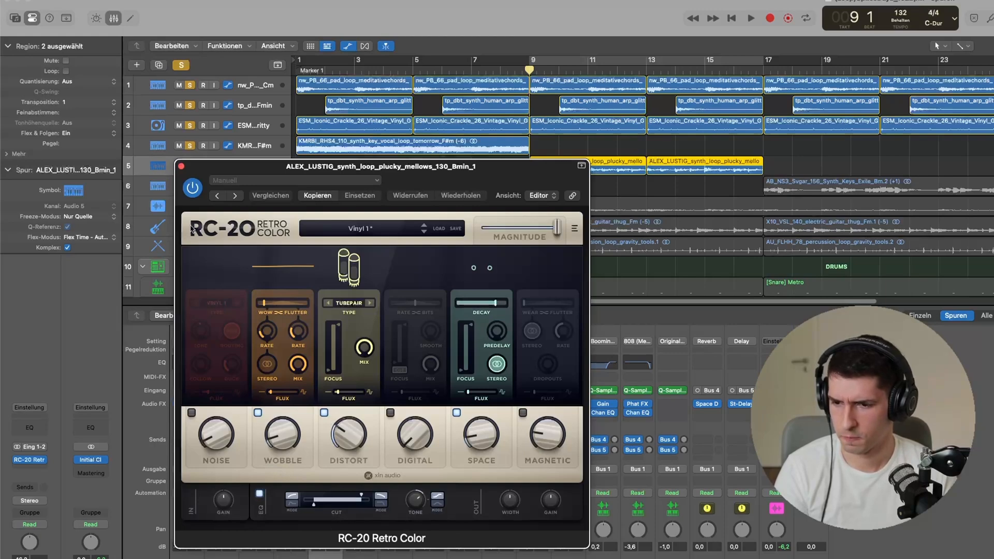
left_click(181, 166)
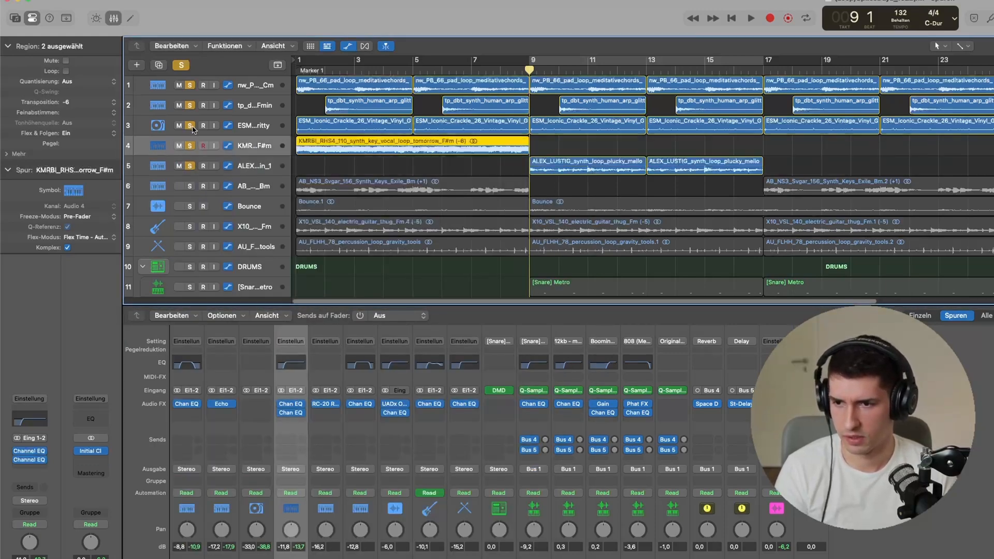
Step: Take the vinyl crackle, synth arp, pad and vocal loops out of solo and play the plucky synth loop alone from bar 9
left_click(189, 125)
left_click(190, 105)
left_click(190, 85)
left_click(190, 146)
key("space")
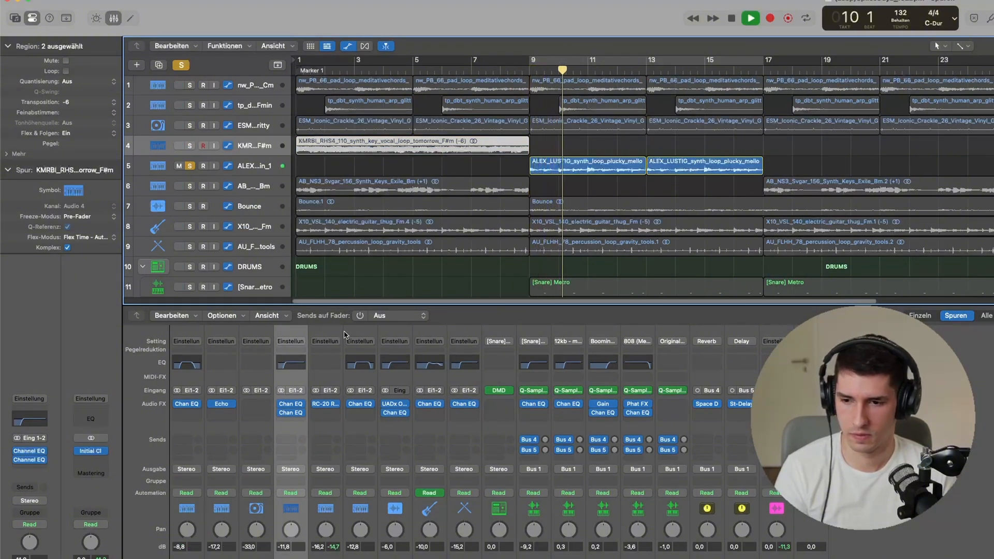
left_click(325, 404)
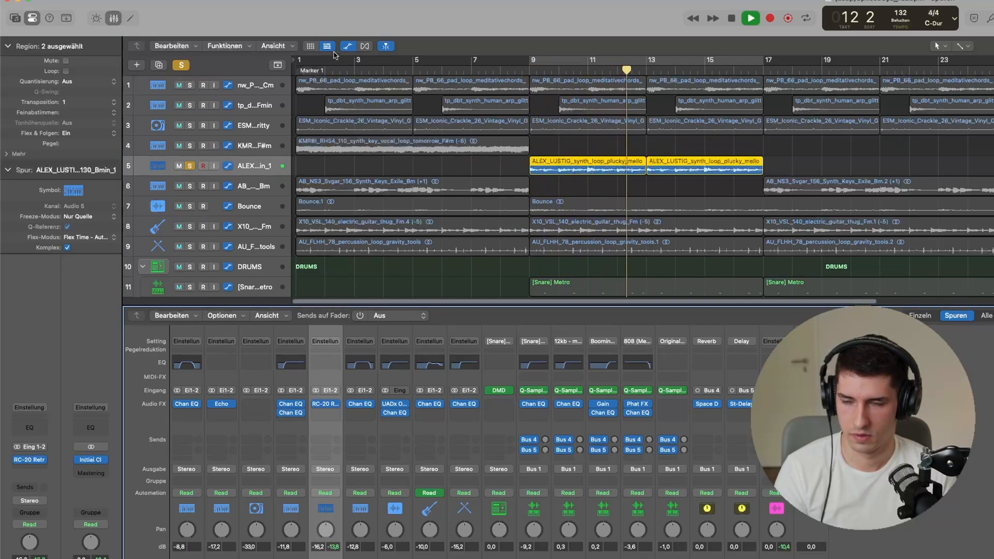
Step: Show the Flex view, examine the flex markers of the plucky synth loop from bar 9 up close and hide the Flex view
left_click(365, 46)
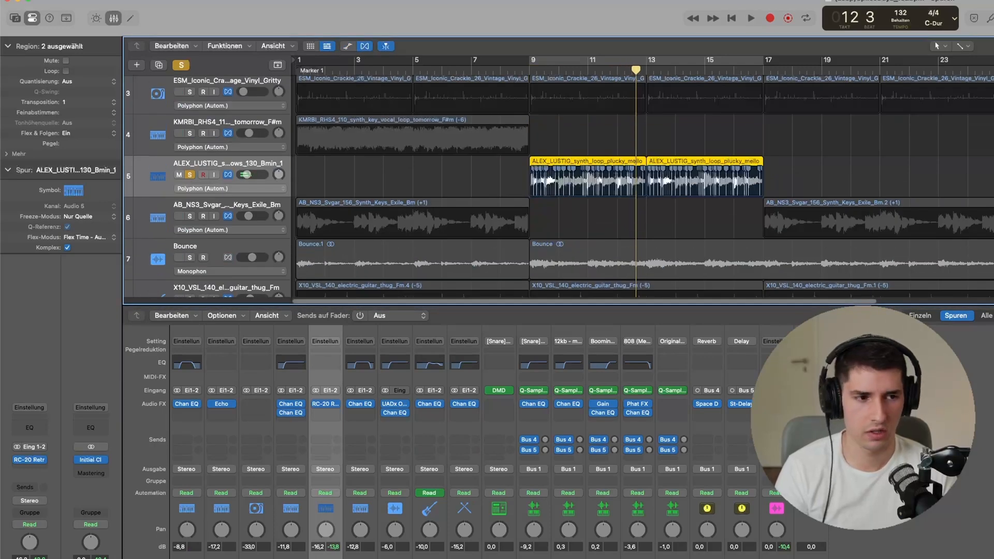
key("super+Right")
key("super+Right")
key("super+Right")
key("super+Right")
key("super+Right")
key("super+Right")
key("super+Right")
key("super+Right")
key("super+Right")
key("super+Left")
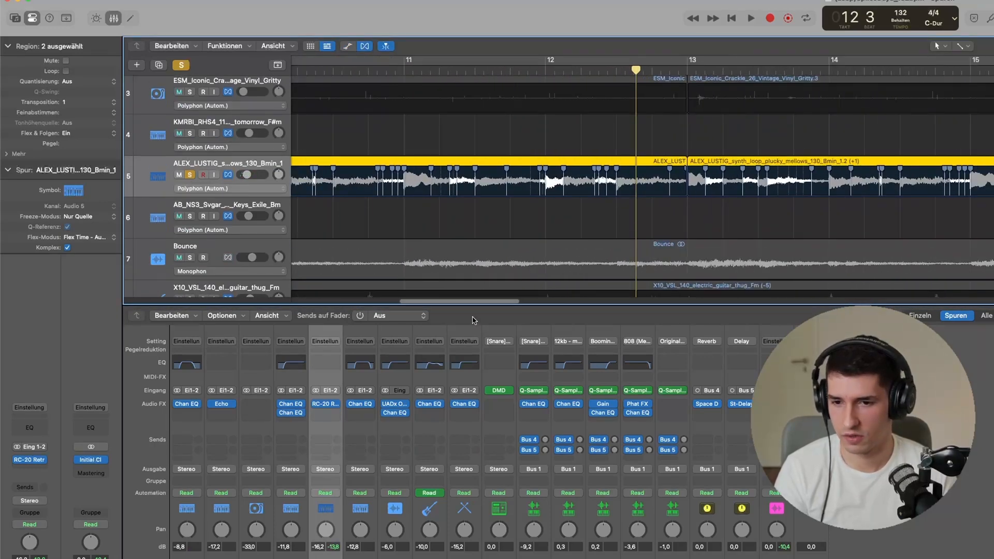
left_click_drag(487, 304, 468, 308)
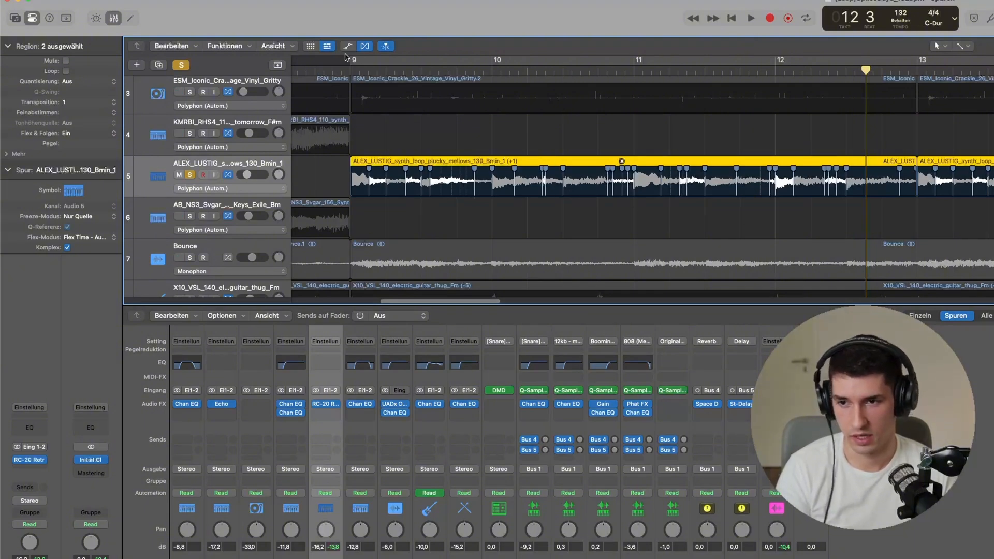
left_click(365, 47)
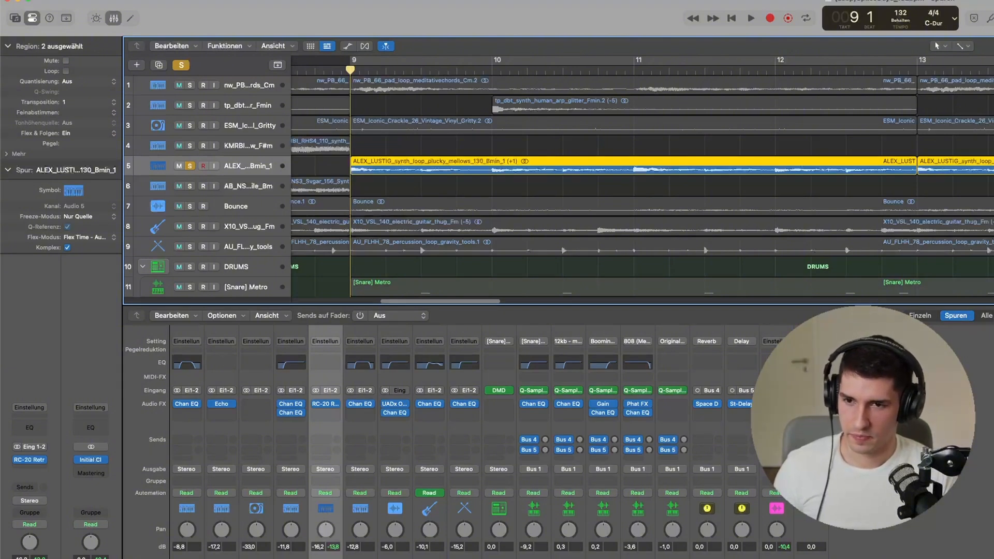
Step: Add the vocal, vinyl crackle, synth arp and pad loops to the plucky synth loop's solo and play them together from bar 9
key("super+Left")
key("super+Left")
key("super+Left")
key("super+Left")
key("super+Left")
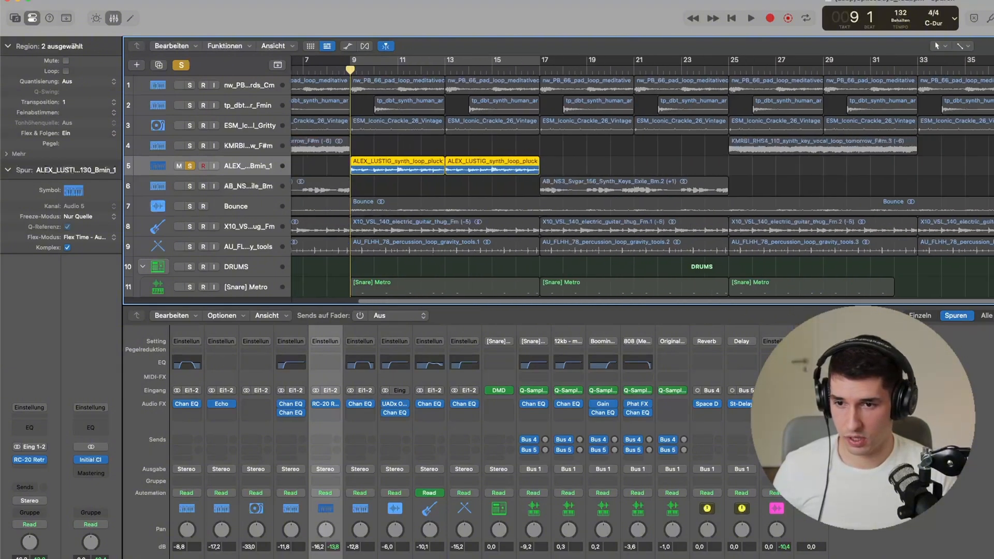
key("super+Left")
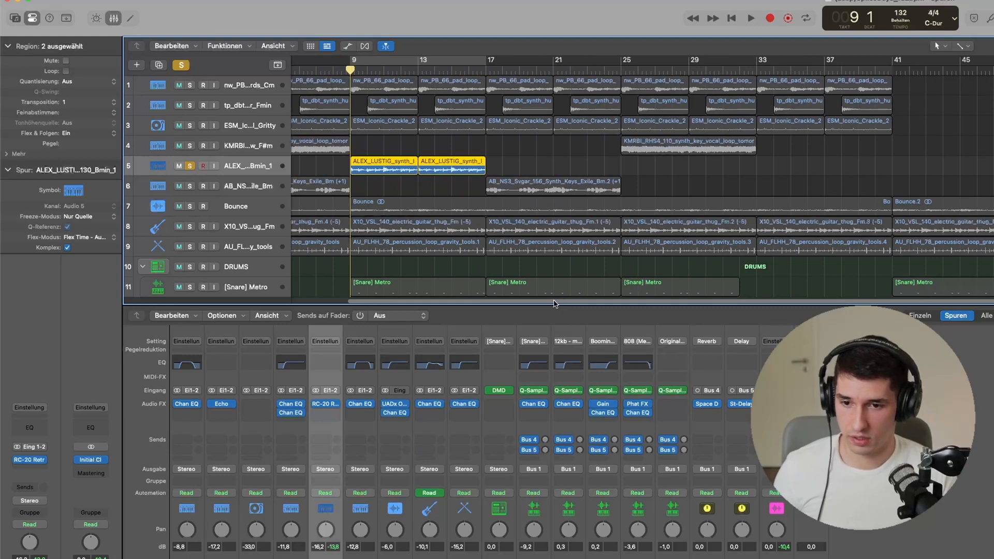
left_click_drag(554, 301, 492, 303)
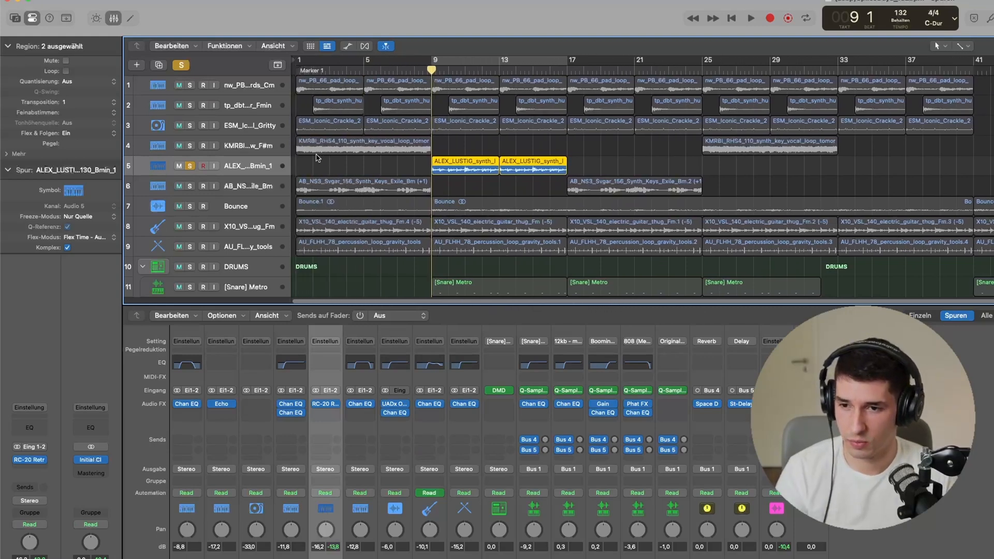
left_click(189, 146)
left_click(189, 125)
left_click(190, 106)
left_click(190, 84)
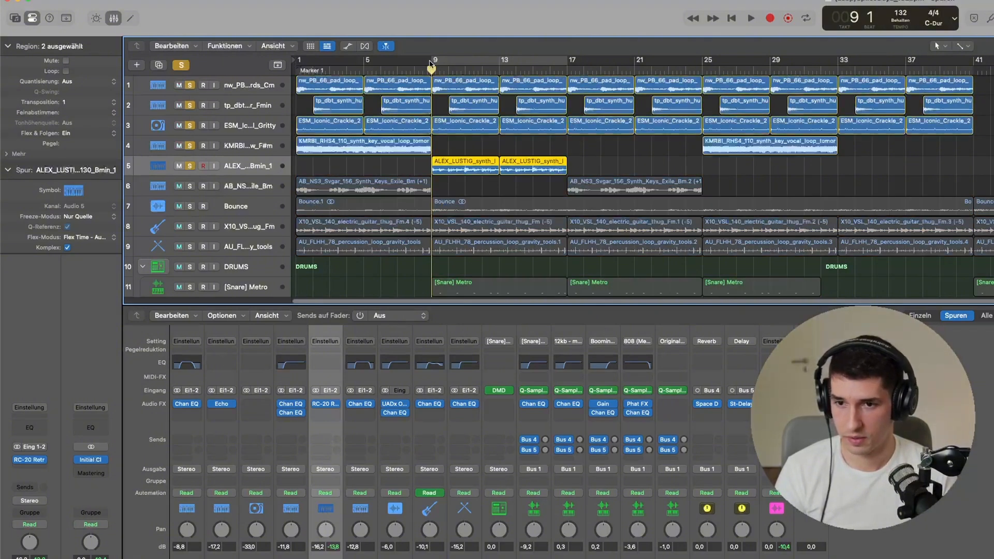
key("space")
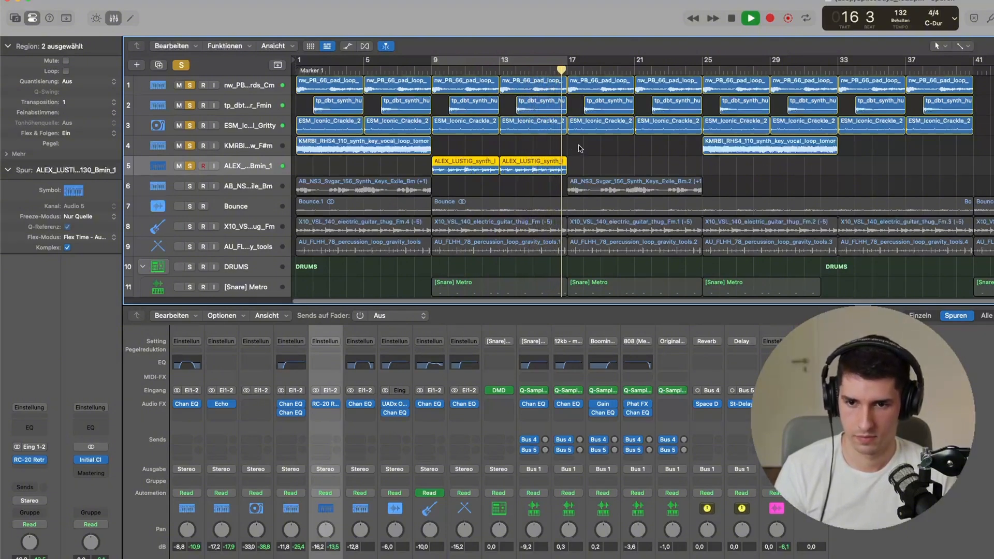
key("space")
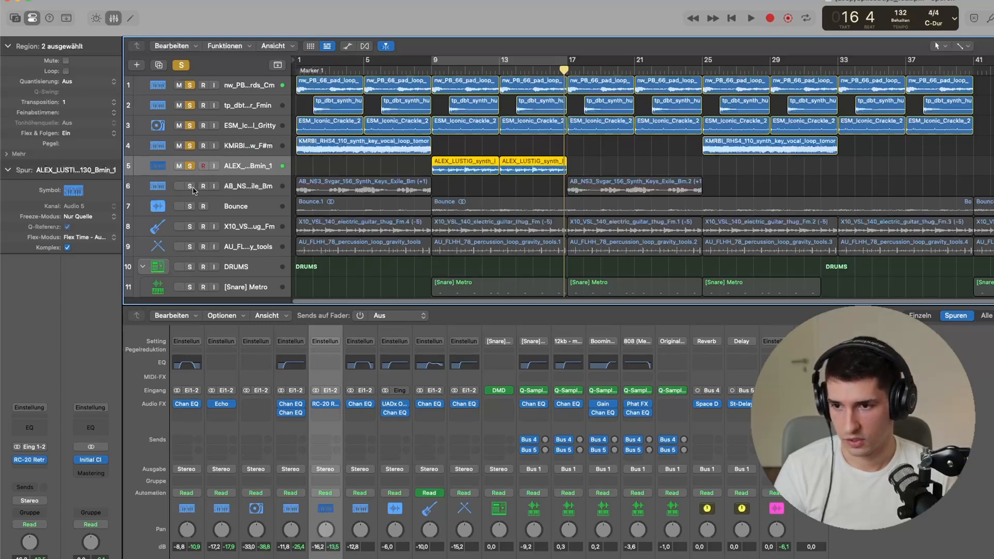
Step: Solo only the AB_NS3 synth keys loop and play it from bar 1 through its first eight-bar region
left_click(190, 188, "alt")
key("Return")
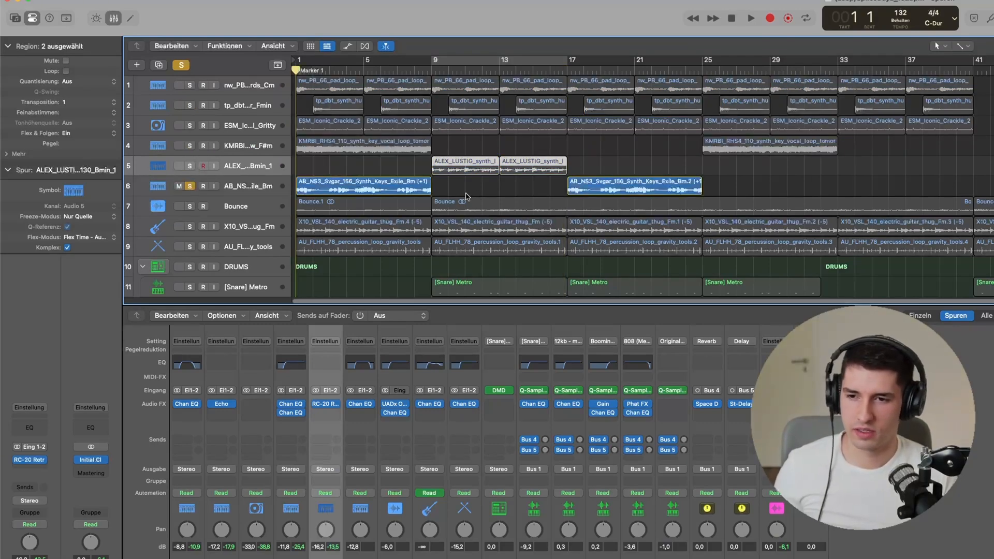
key("space")
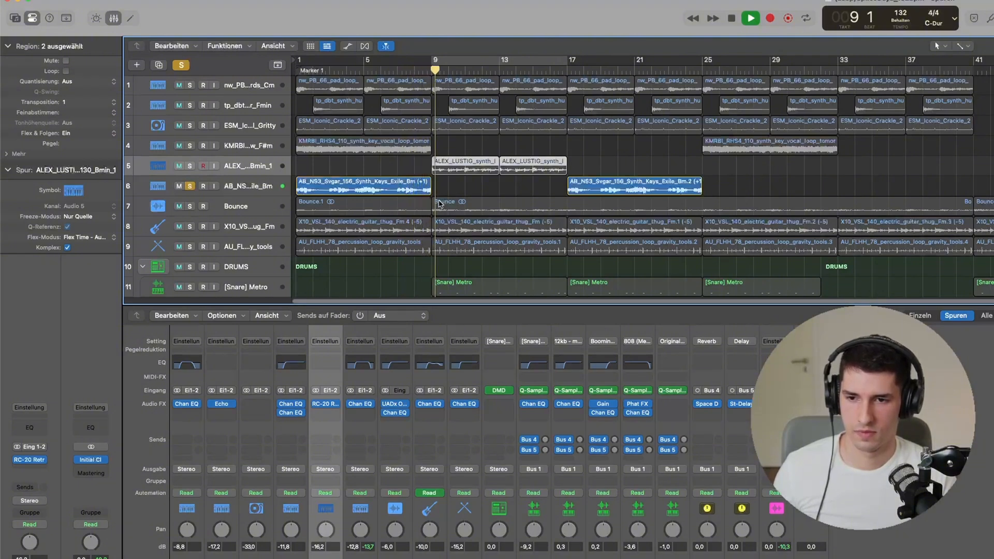
key("space")
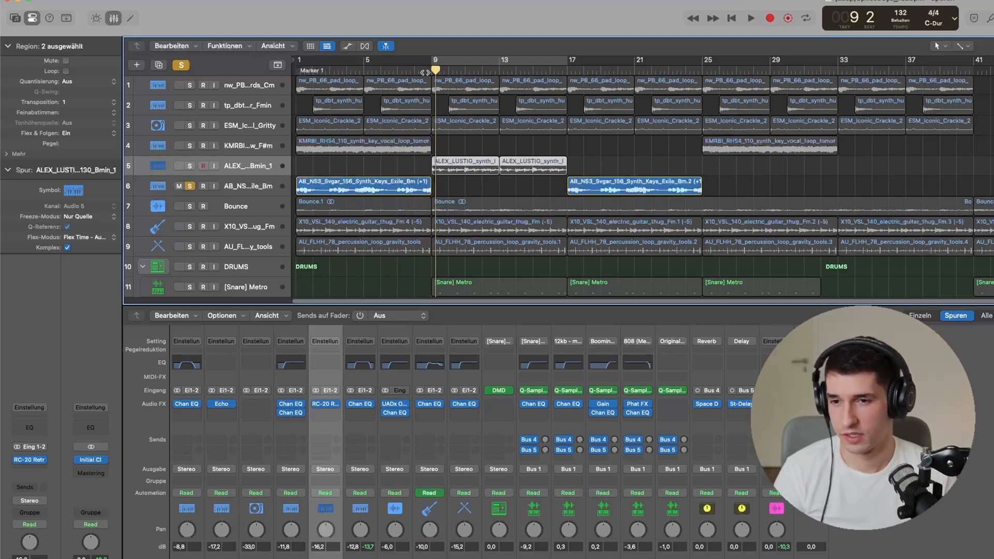
Step: Return the playhead to bar 1, open the synth keys track's Channel EQ, examine its curve and close the window
left_click_drag(434, 71, 295, 70)
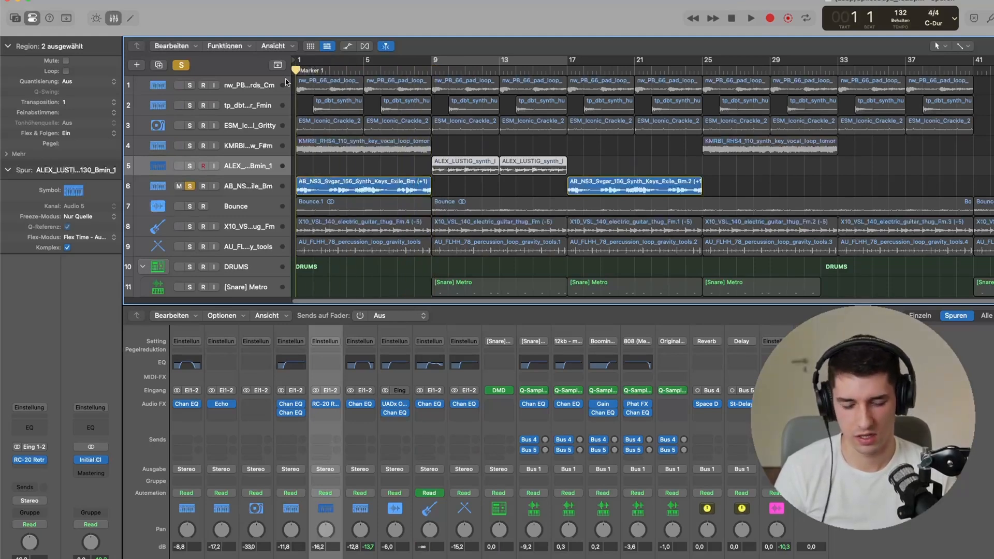
left_click(260, 188)
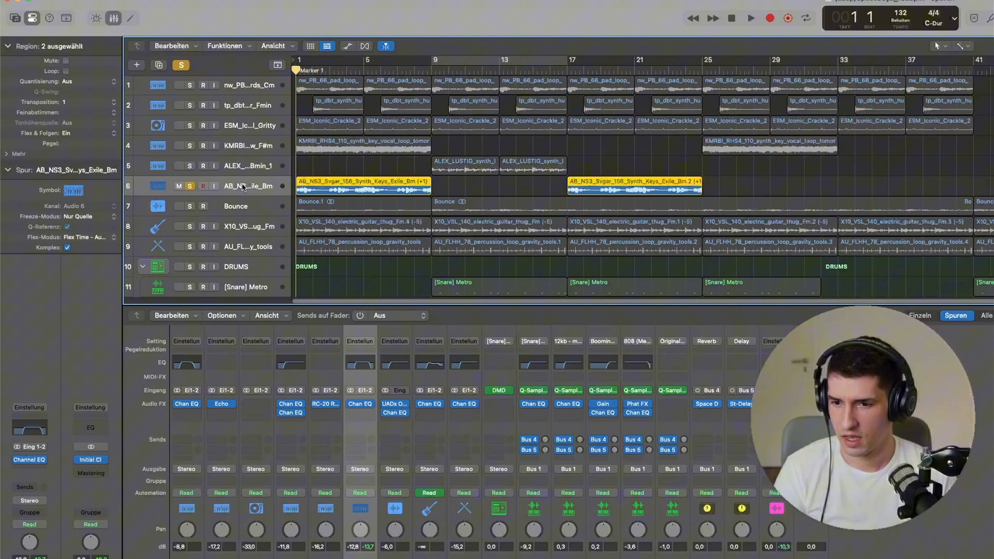
left_click(365, 404)
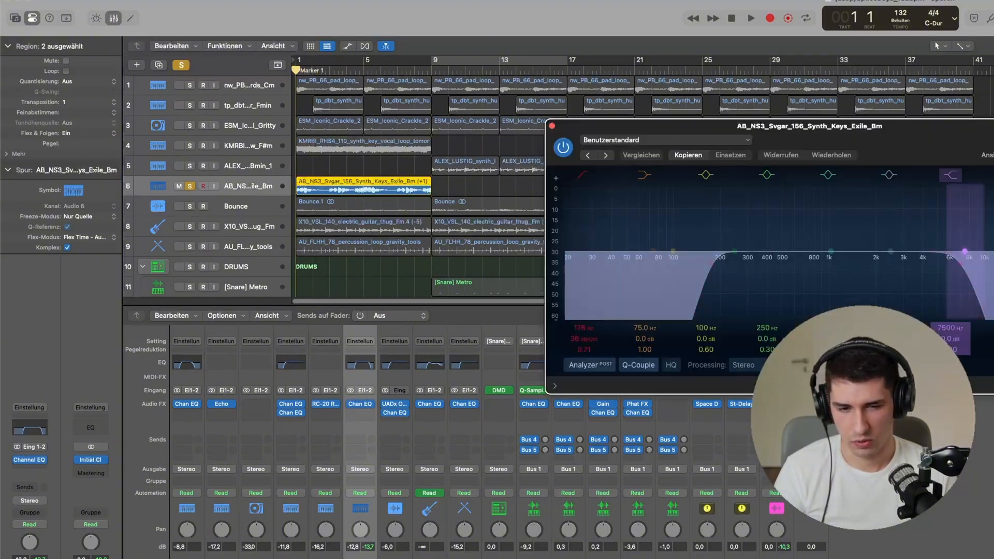
left_click(552, 127)
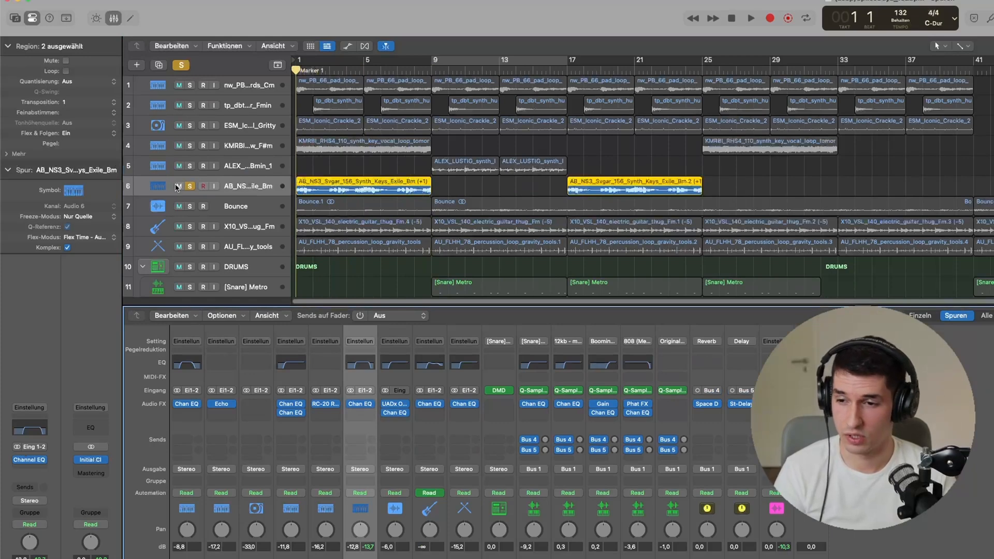
Step: Take the synth keys loop out of solo and select all regions on the first six sample tracks
left_click(190, 186)
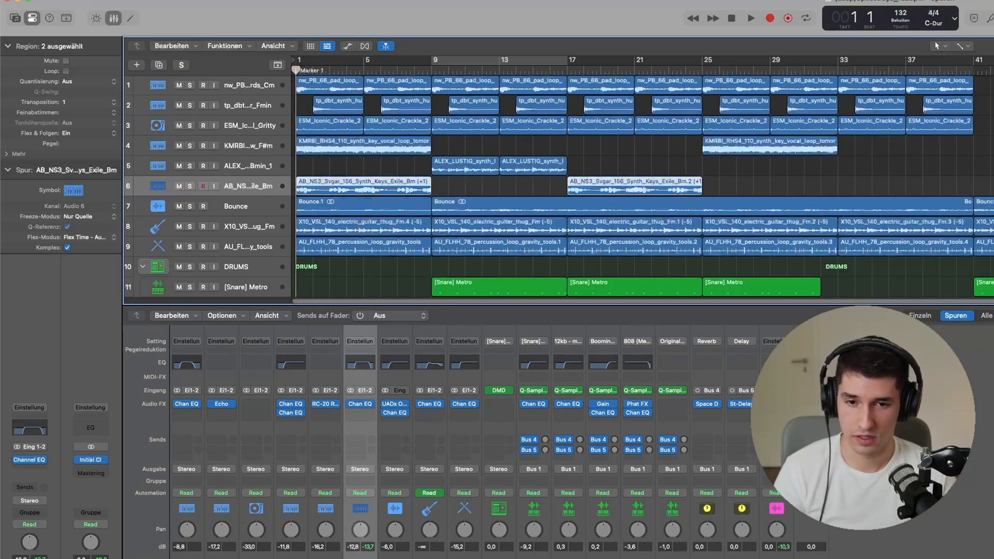
left_click_drag(991, 180, 311, 64)
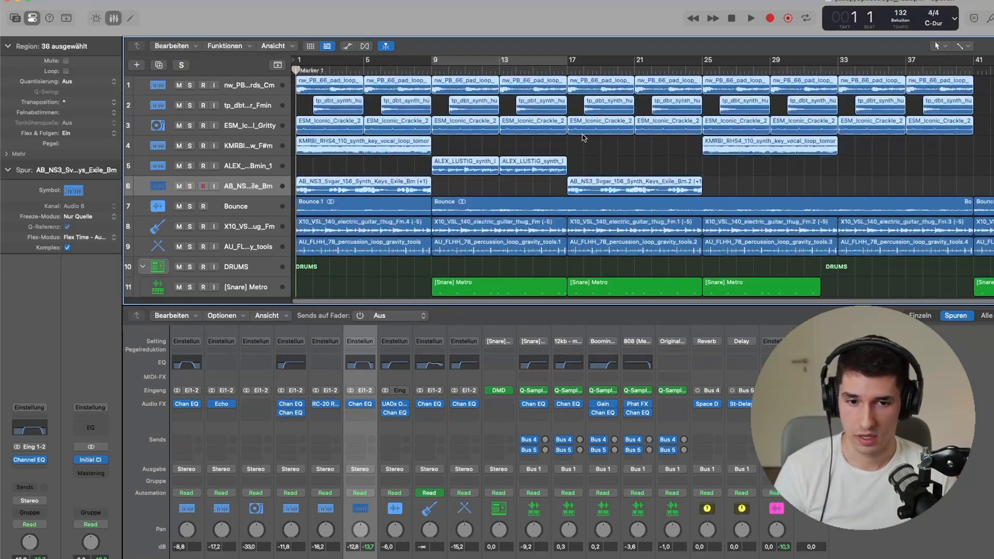
key("super+Left")
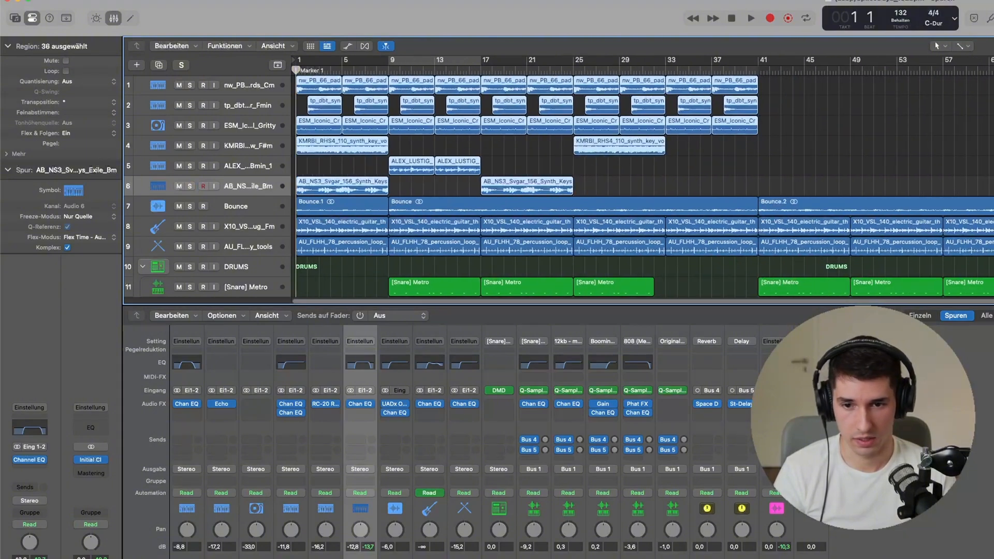
Step: Solo the Bounce track, deselect the sample regions and play Bounce alone from bar 1, selecting its track during playback
left_click(190, 206)
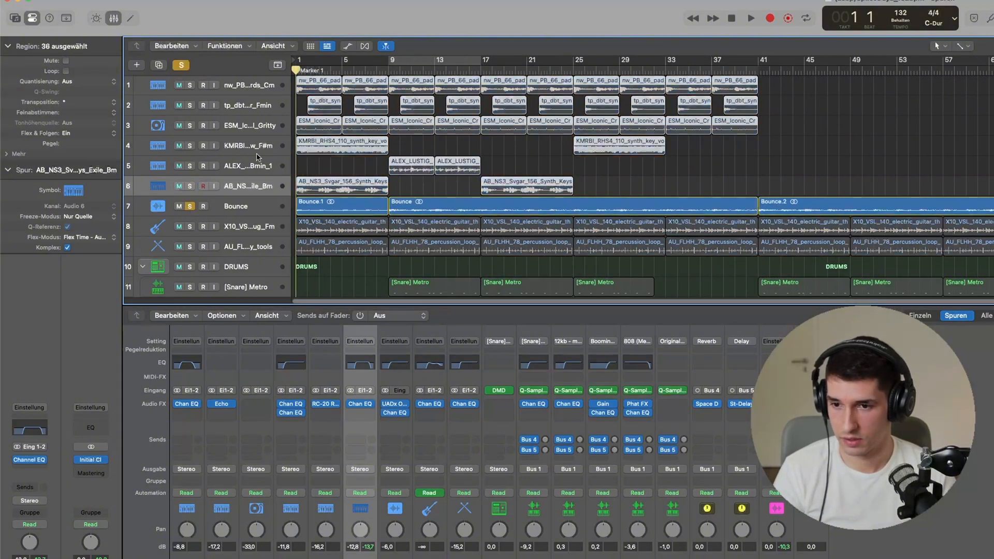
left_click(693, 185)
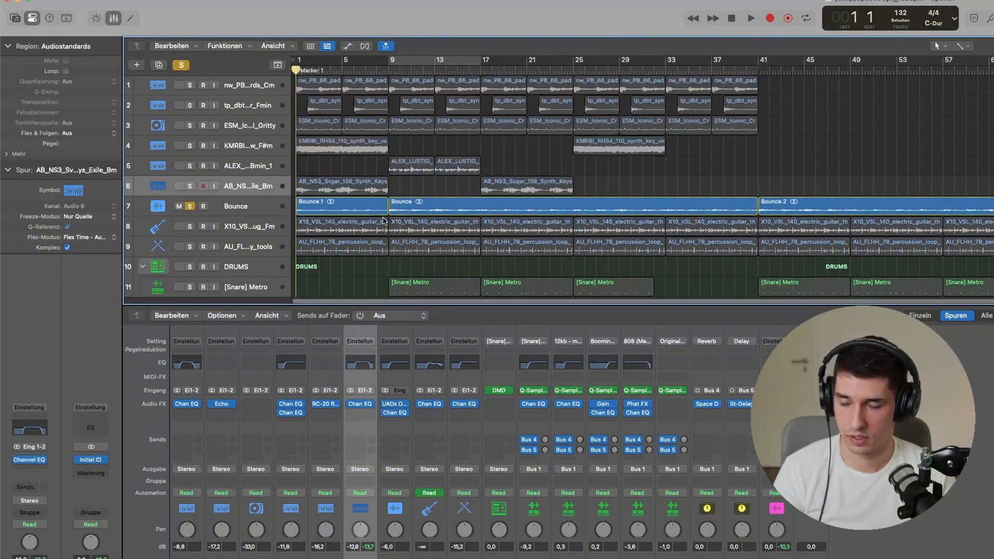
key("space")
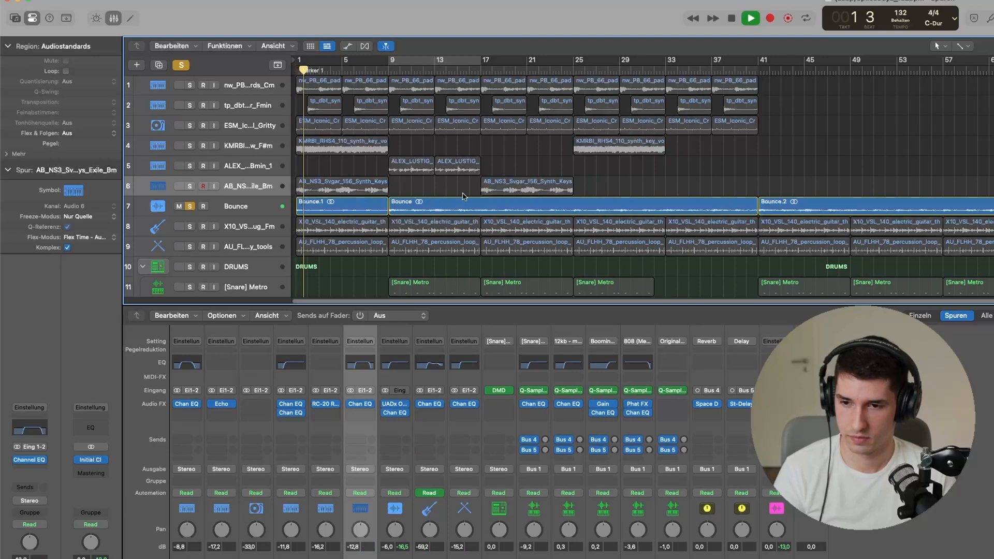
scroll(452, 200, "down", 1)
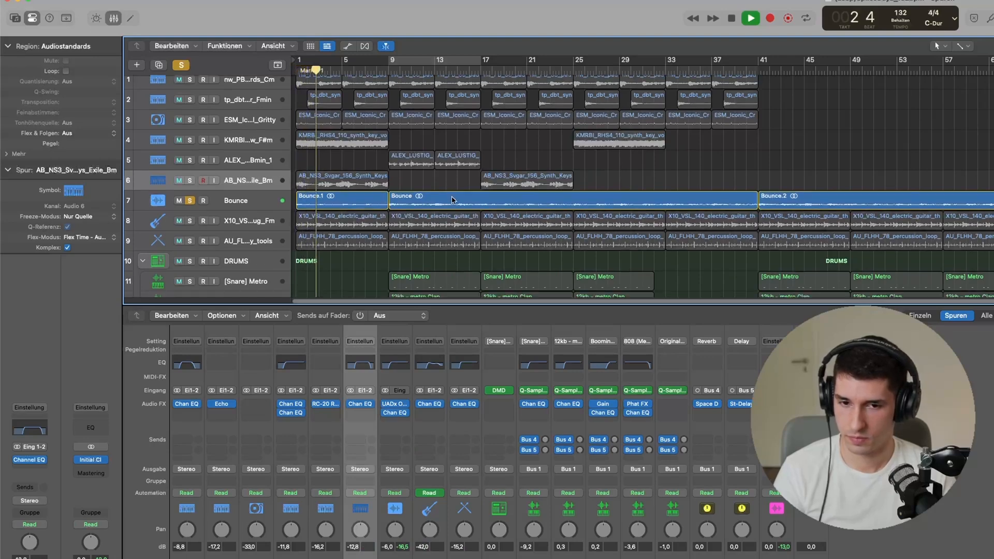
scroll(452, 200, "down", 1)
scroll(456, 202, "up", 2)
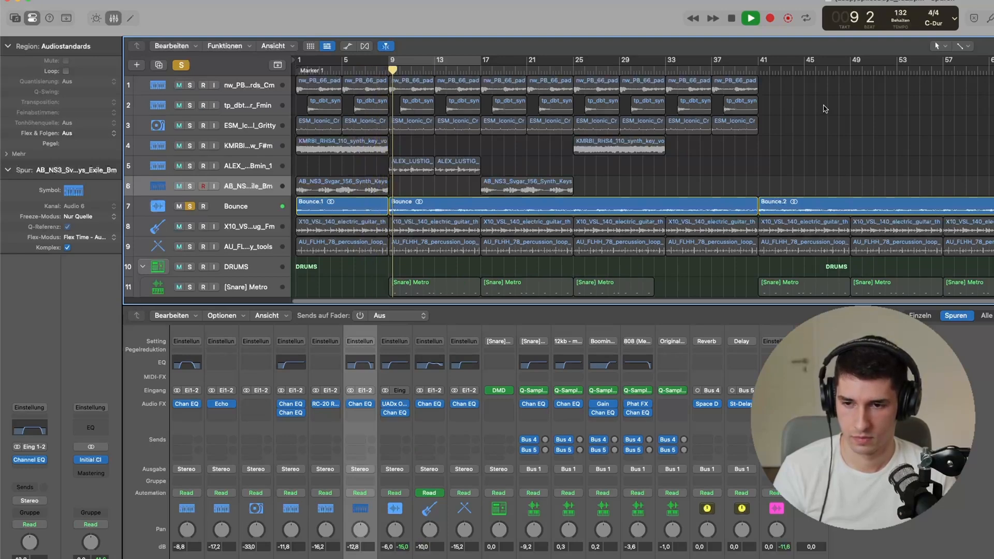
left_click(240, 205)
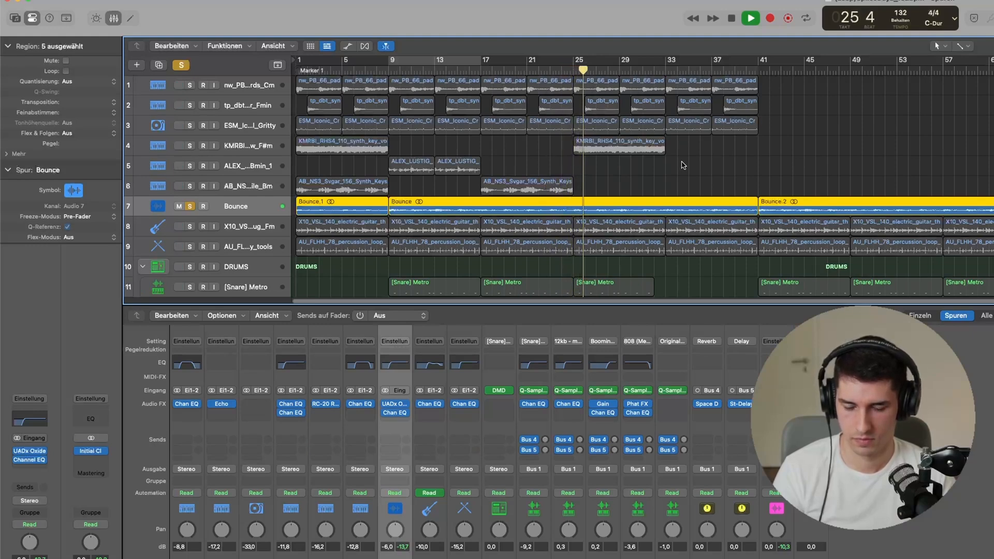
key("space")
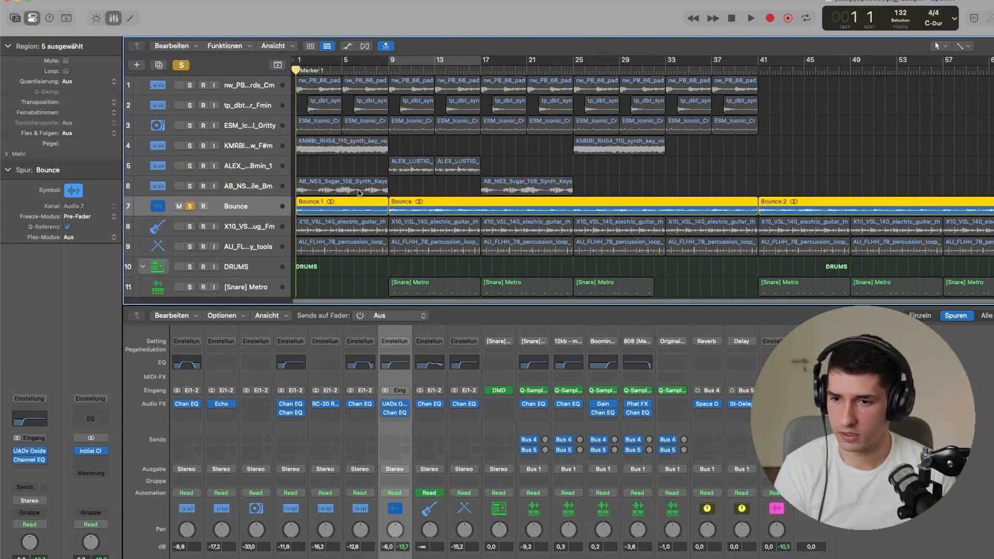
left_click(189, 226)
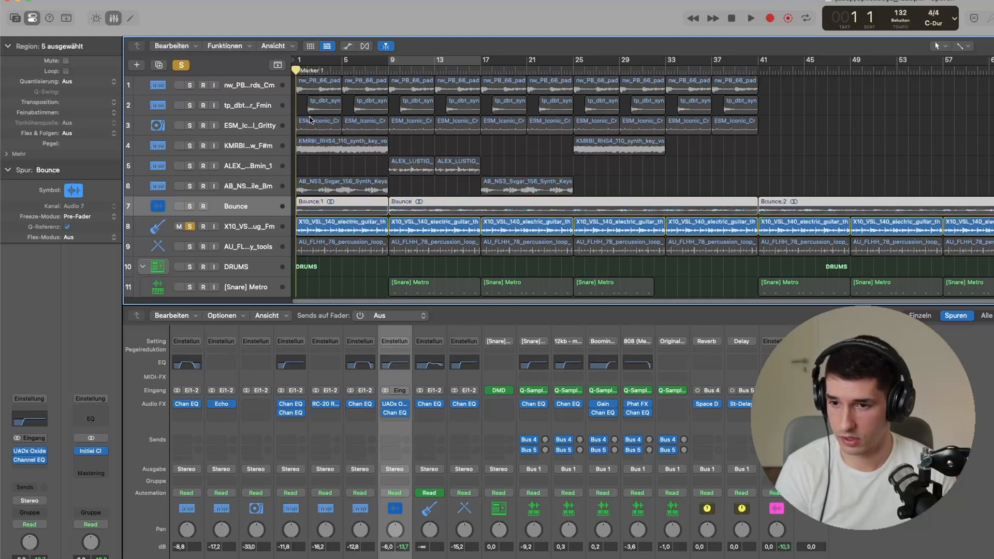
left_click(189, 227)
left_click(189, 206)
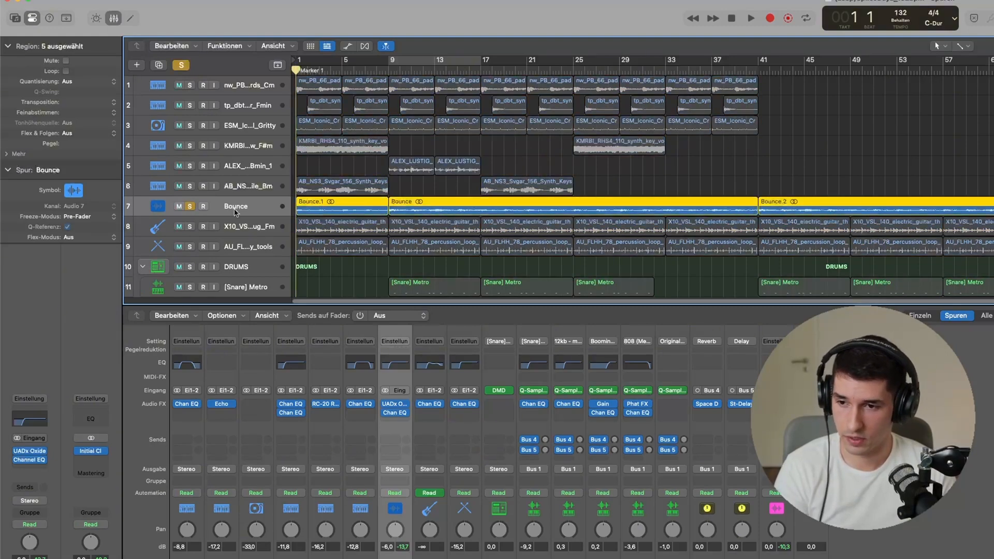
Step: Open the Bounce track's UADx Oxide Tape Recorder plug-in, examine its settings and close the window
left_click(394, 404)
left_click_drag(847, 127, 466, 216)
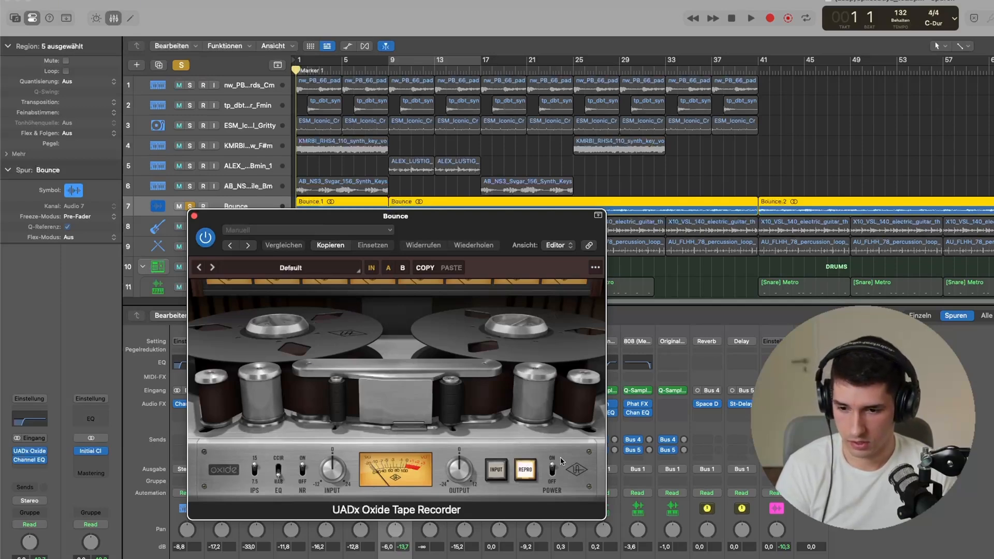
left_click(194, 216)
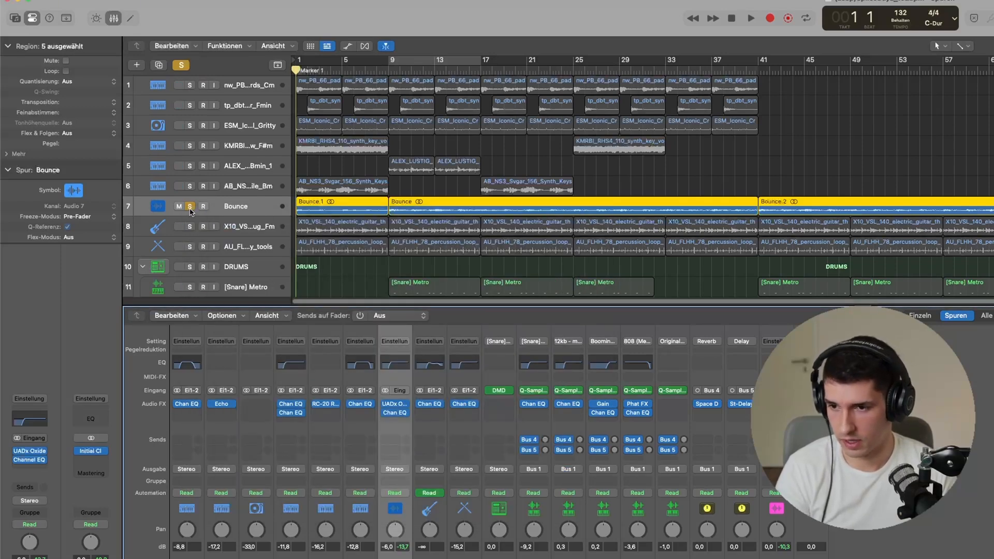
Step: Switch the solo from Bounce to the X10 electric guitar loop and examine the guitar's Channel EQ, closing its window when done
left_click(190, 207)
left_click(189, 226)
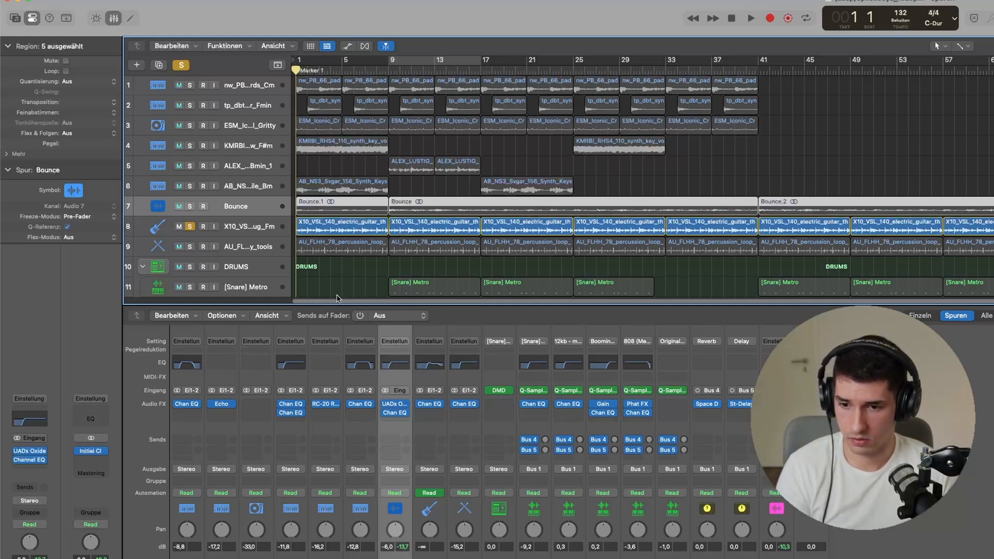
left_click(440, 404)
left_click(429, 406)
left_click(430, 405)
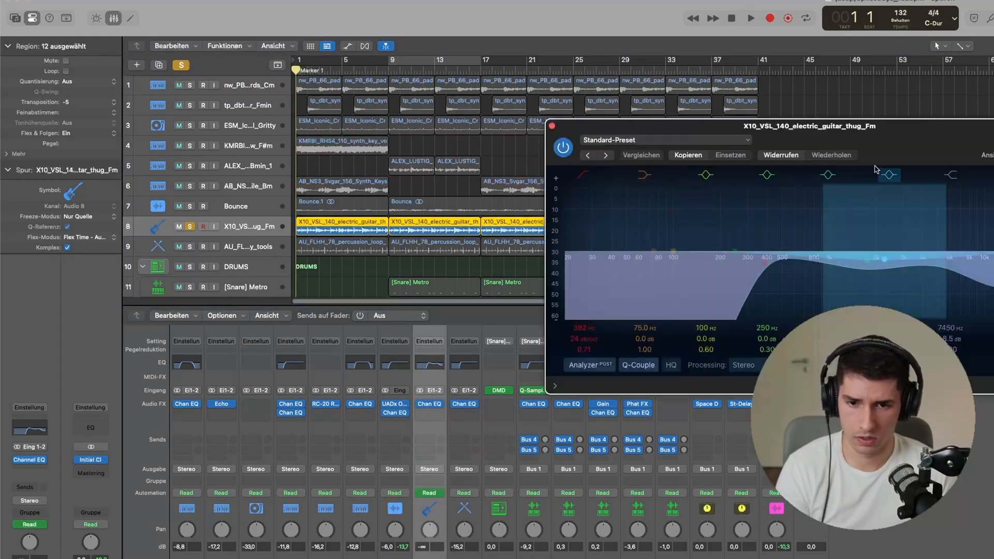
left_click_drag(902, 130, 379, 196)
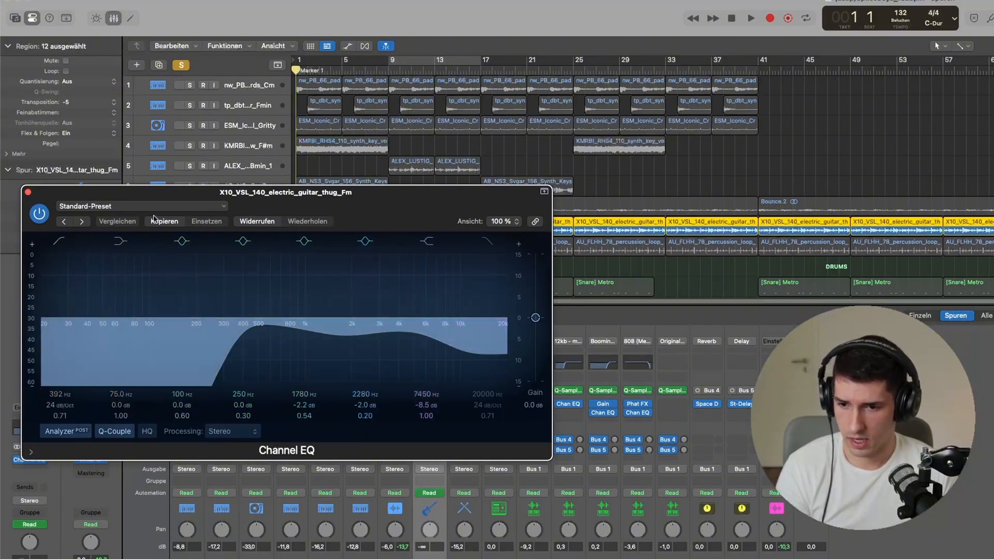
left_click(28, 192)
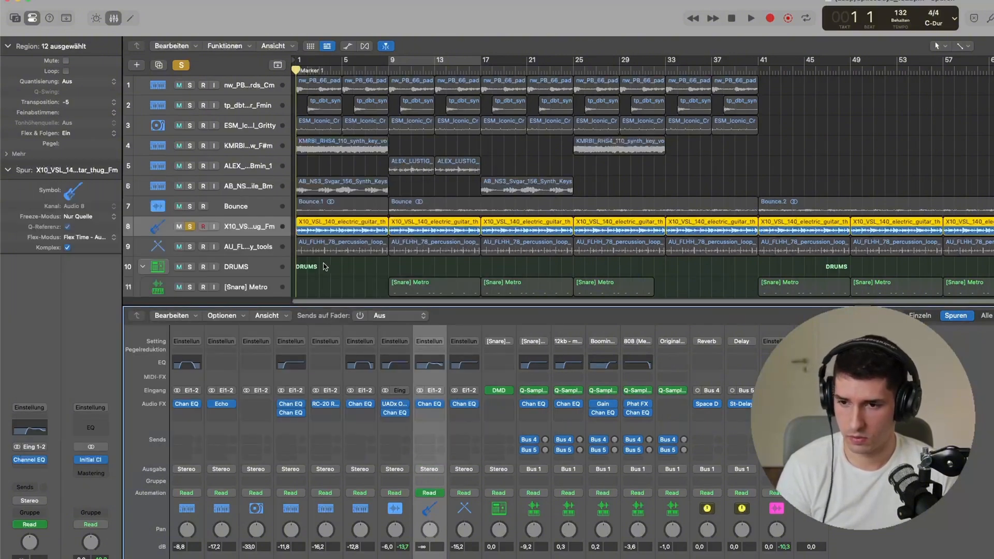
Step: Play the soloed electric guitar loop from bar 1 to bar 16 and add the Bounce track to the solo
key("space")
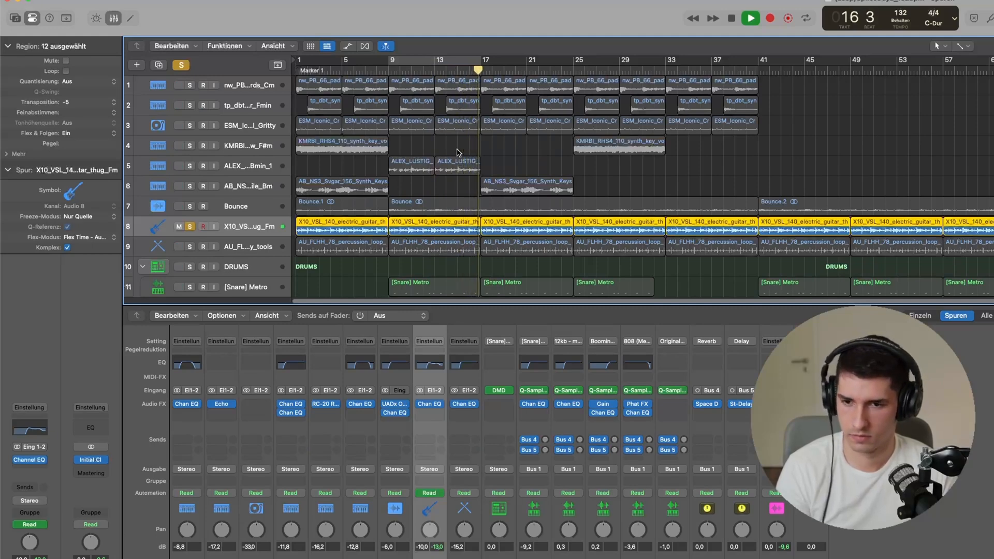
key("space")
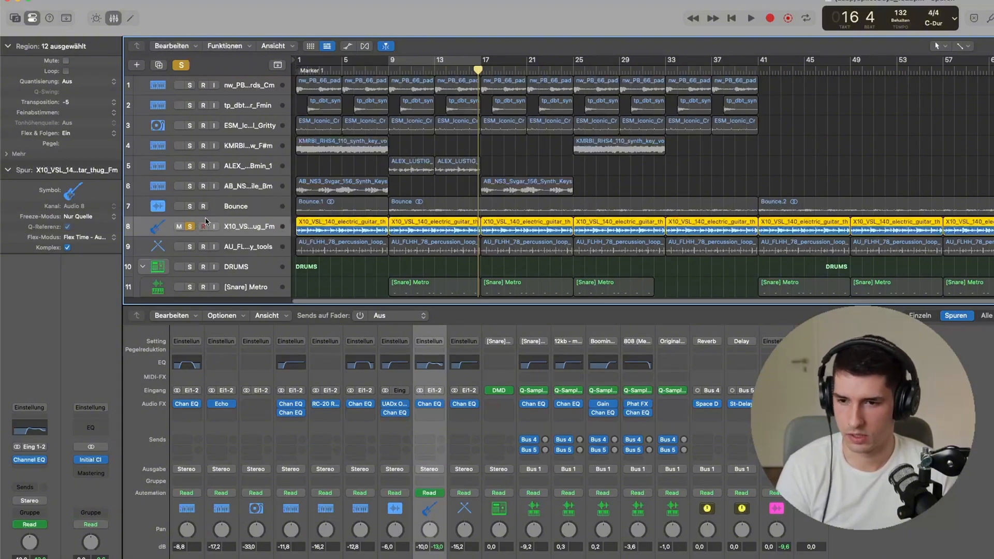
scroll(202, 211, "down", 1)
scroll(202, 211, "down", 1)
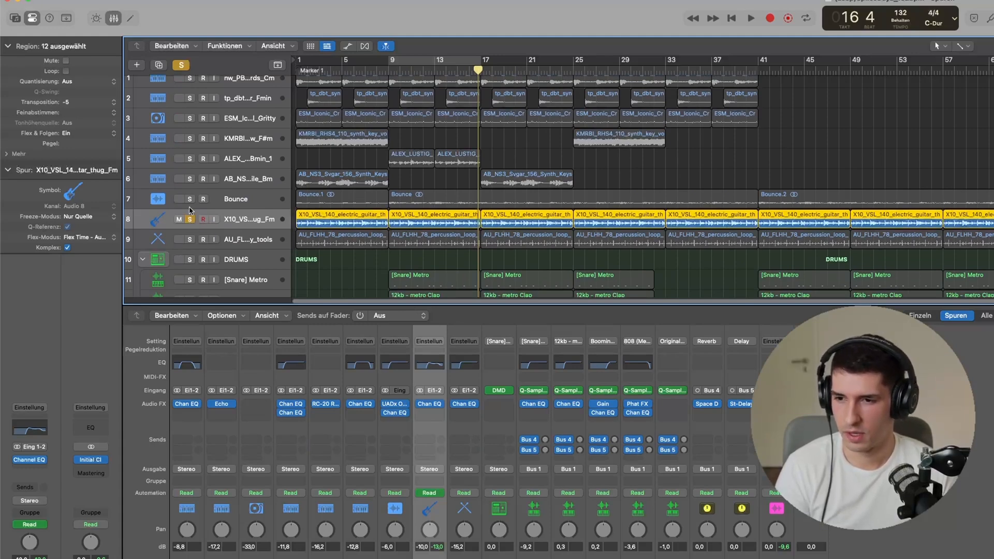
left_click(190, 200)
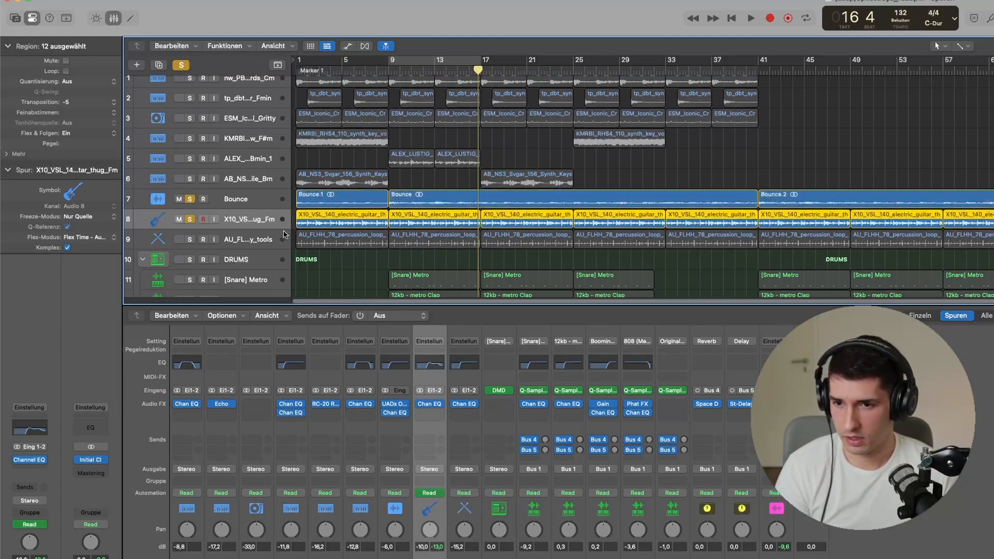
Step: Switch the solo from the Bounce and electric guitar tracks to the AU_FLHH percussion loop and play it from bar 9
left_click(191, 239)
left_click(190, 220)
left_click(190, 200)
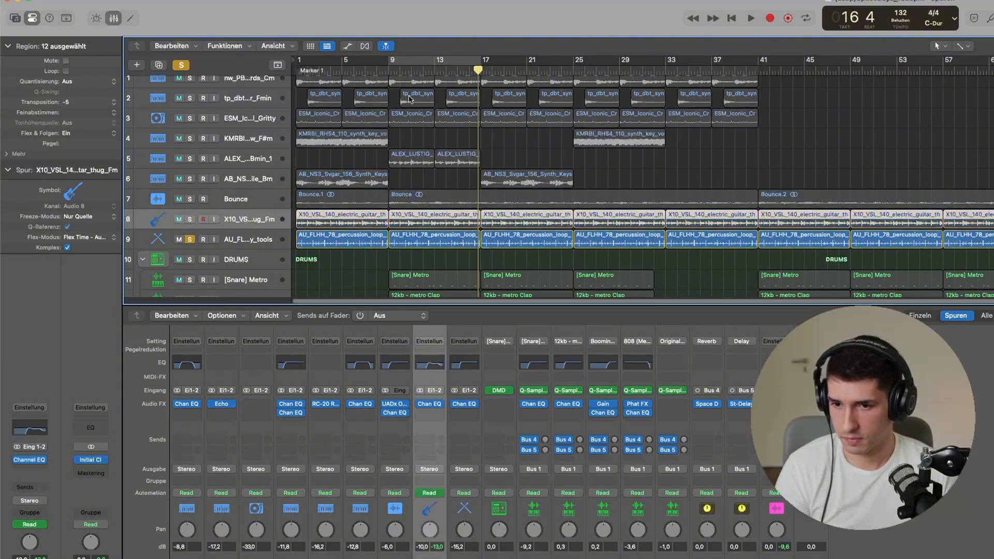
left_click(388, 68)
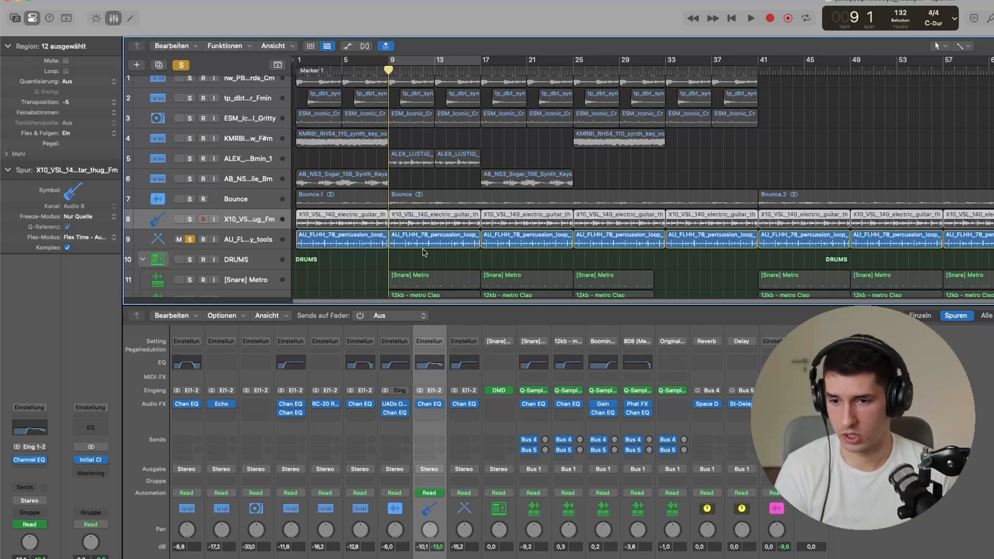
key("space")
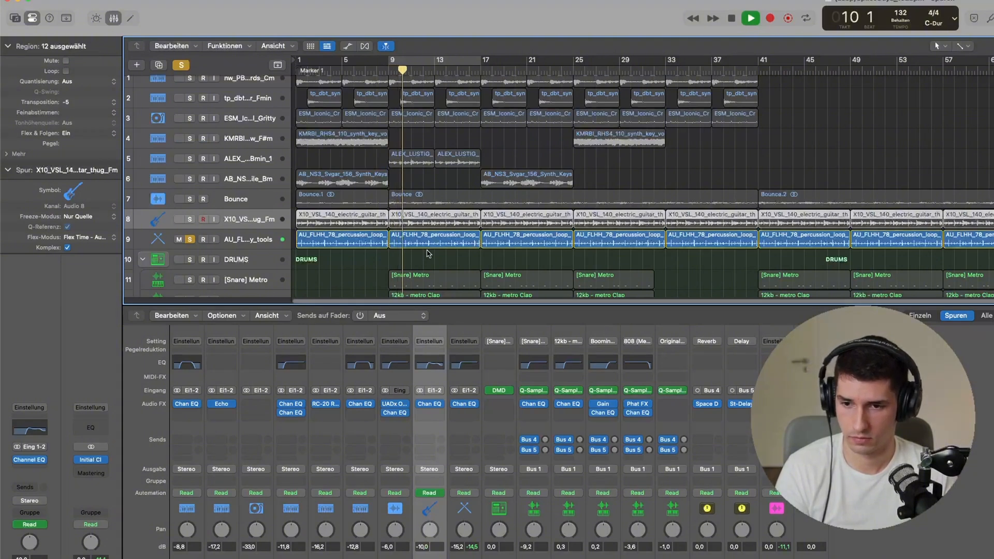
Step: Select the percussion loop's channel, examine its Channel EQ curve and close the plug-in window
left_click(468, 334)
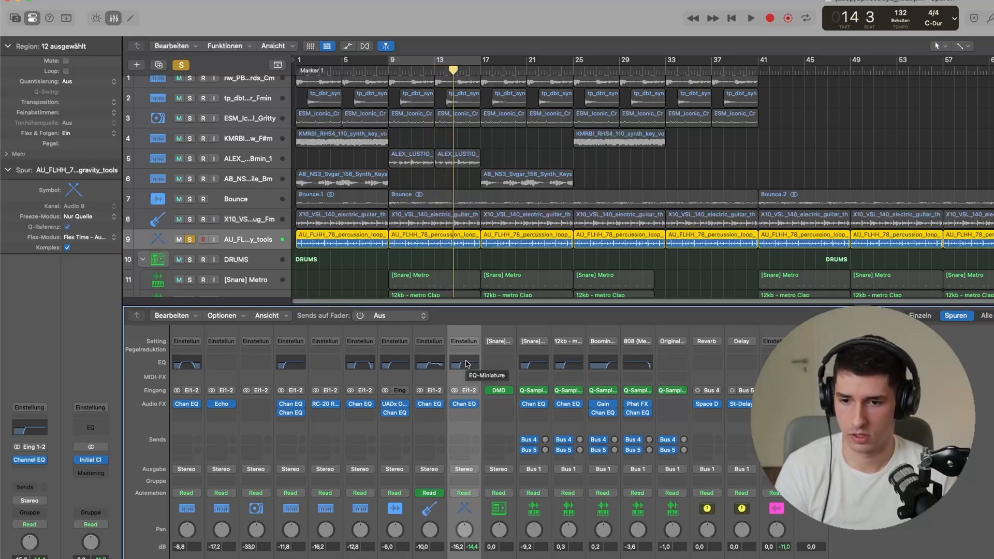
left_click(466, 364)
left_click_drag(892, 126, 473, 178)
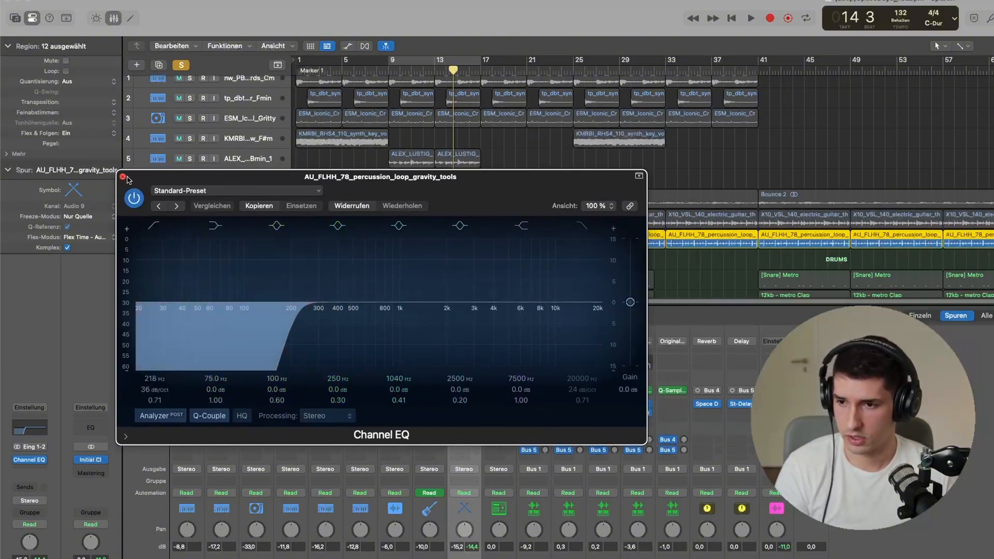
left_click(124, 177)
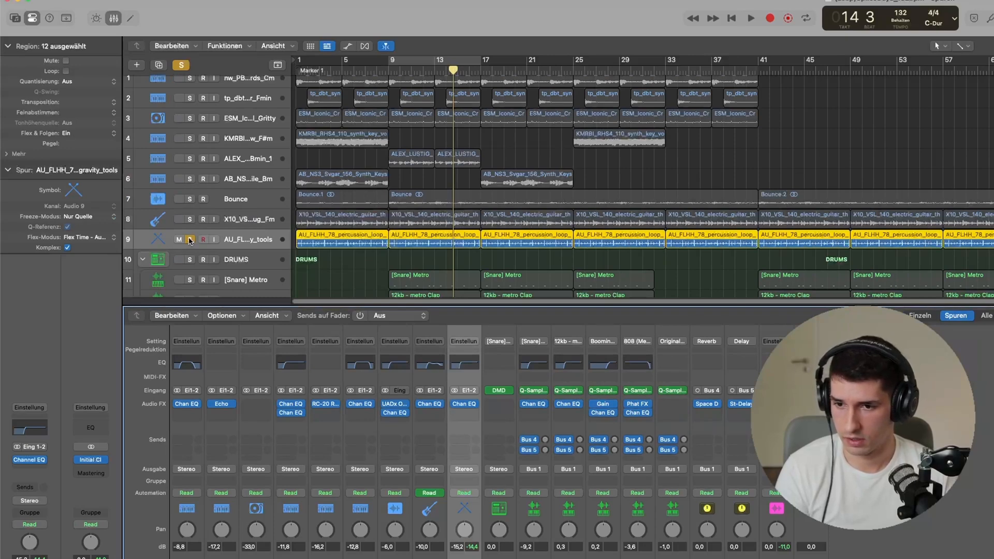
Step: Solo the Bounce, electric guitar and percussion loop tracks together and play them from bar 9
left_click_drag(189, 240, 190, 198)
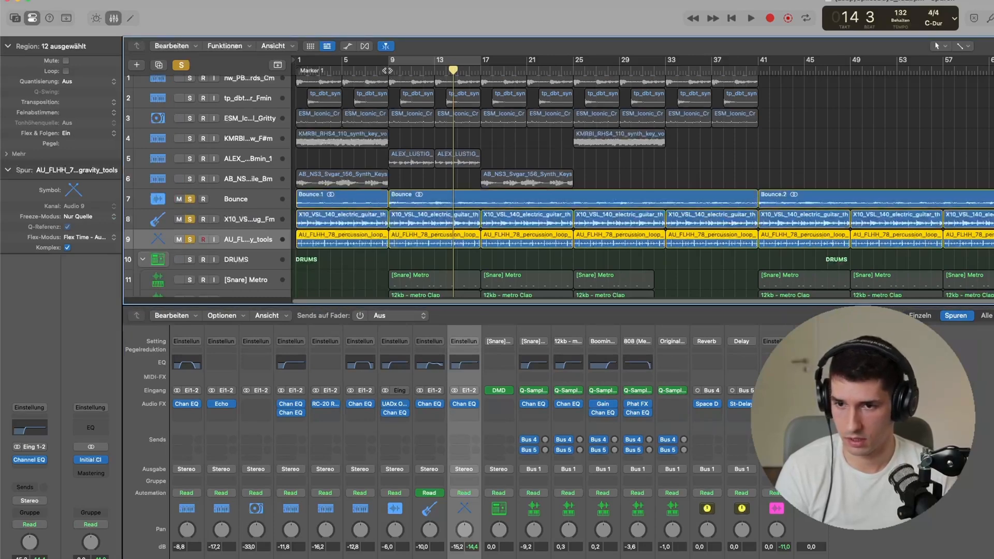
left_click(387, 70)
key("space")
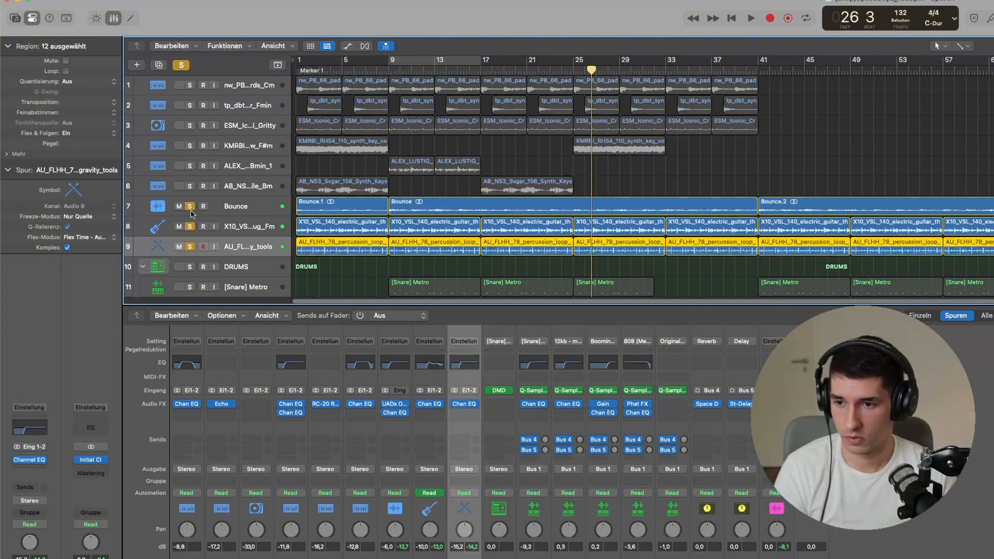
Step: Remove the solo from the Bounce, electric guitar and percussion tracks and look over the sample tracks and the DRUMS group
left_click(190, 206)
left_click(190, 227)
left_click(190, 246)
scroll(438, 195, "down", 3)
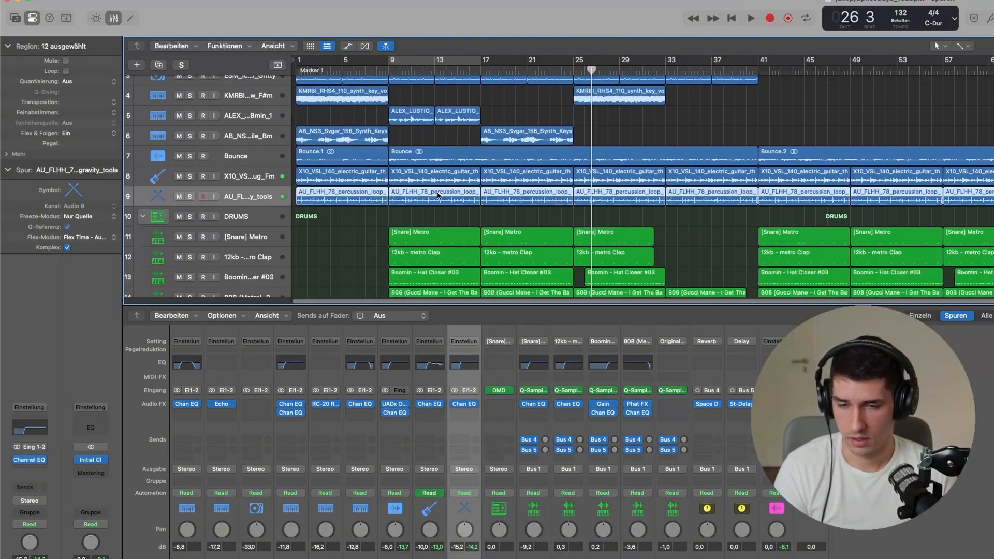
scroll(397, 157, "down", 2)
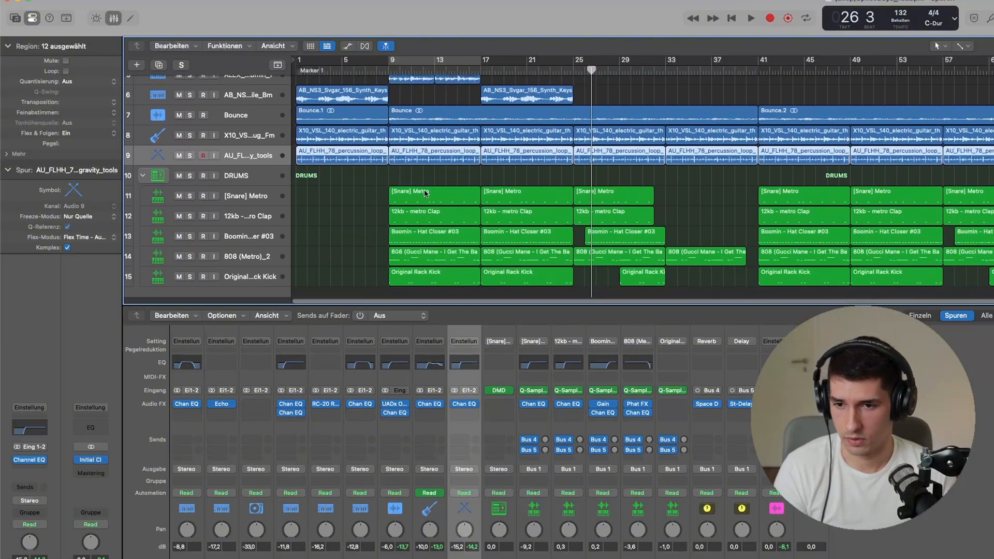
scroll(520, 188, "up", 5)
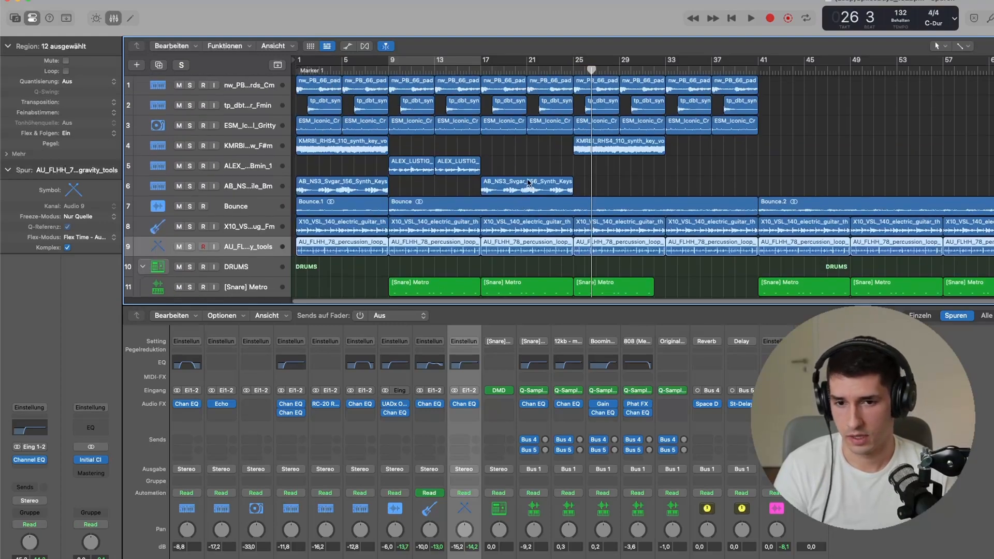
scroll(529, 184, "down", 2)
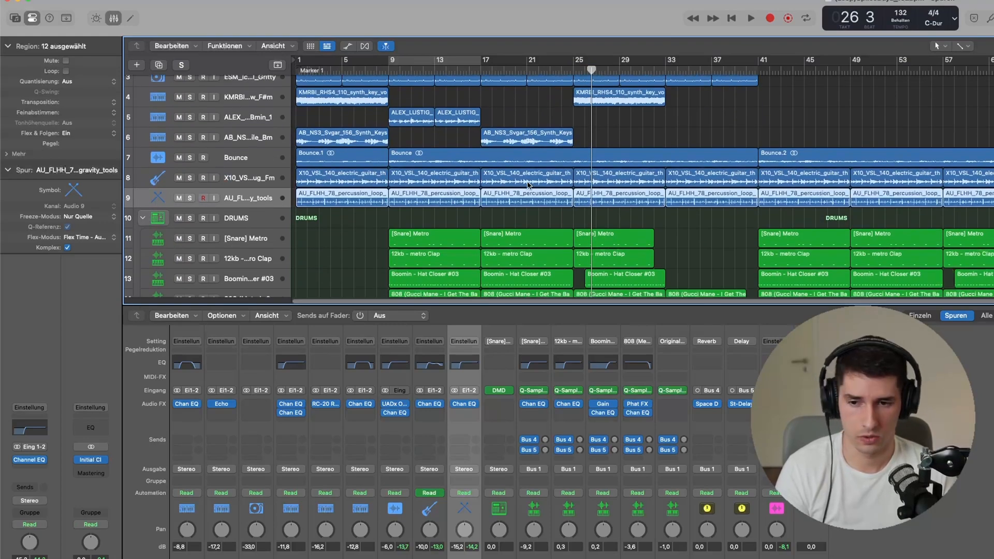
scroll(529, 184, "down", 2)
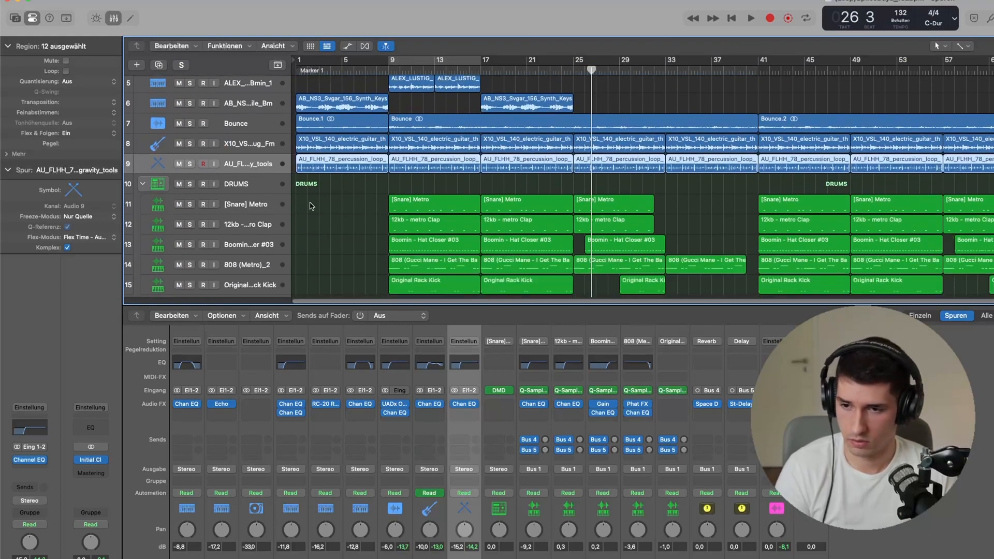
Step: Solo the [Snare] Metro track, set the playhead to bar 9 and show its first region's notes in the Piano Roll
left_click(190, 204)
left_click(389, 70)
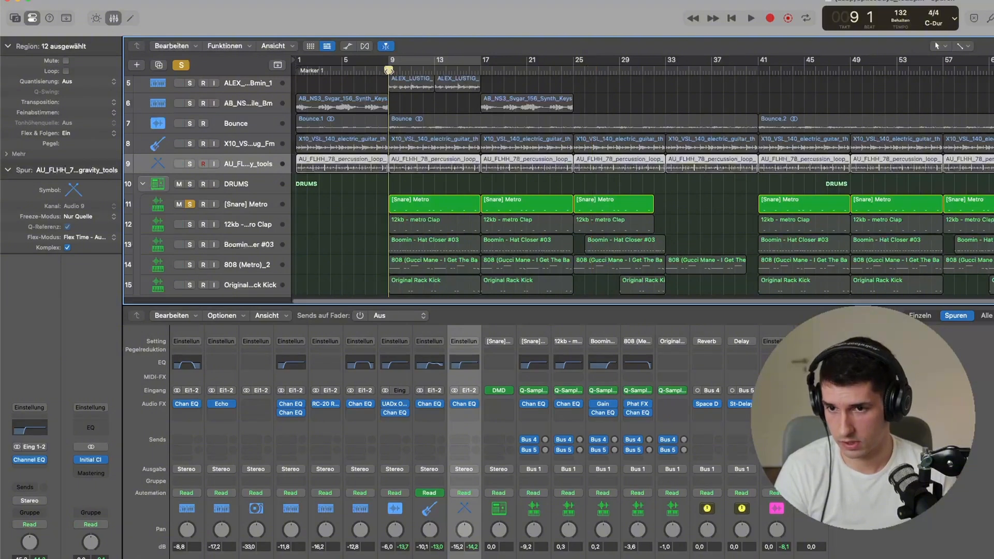
double_click(410, 202)
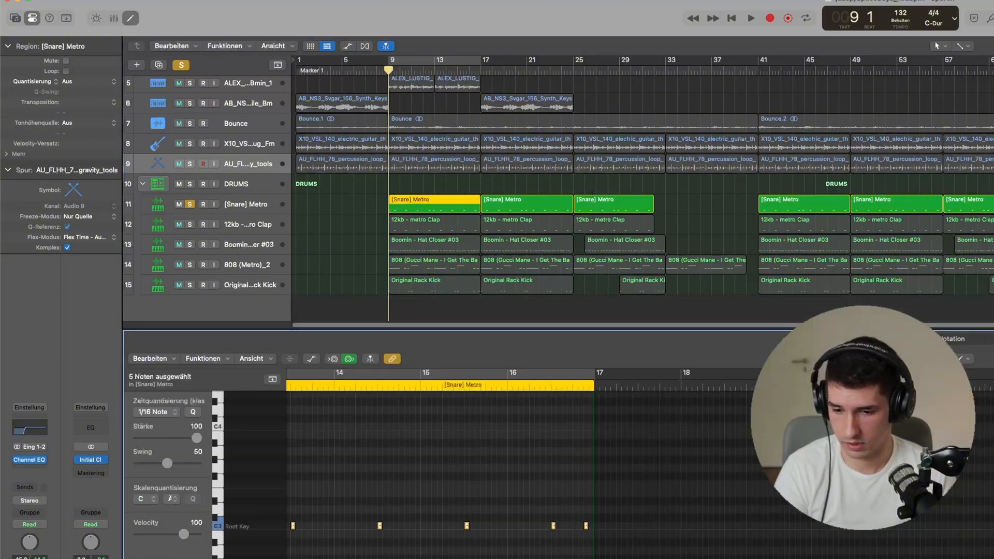
scroll(518, 466, "left", 9)
scroll(518, 466, "right", 2)
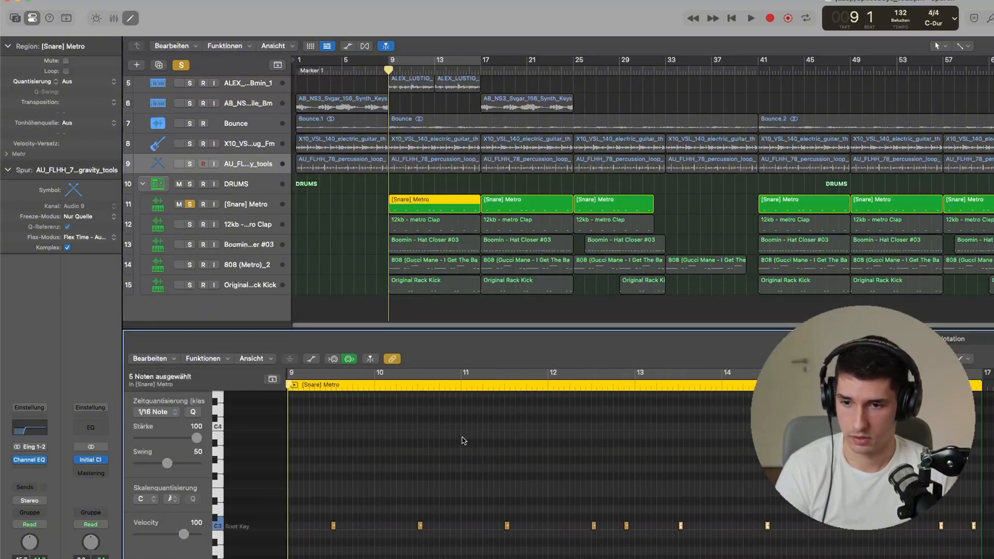
Step: Audition the snare pattern on its own and together with the additionally soloed 12kb - metro Clap track
key("space")
scroll(464, 441, "down", 3)
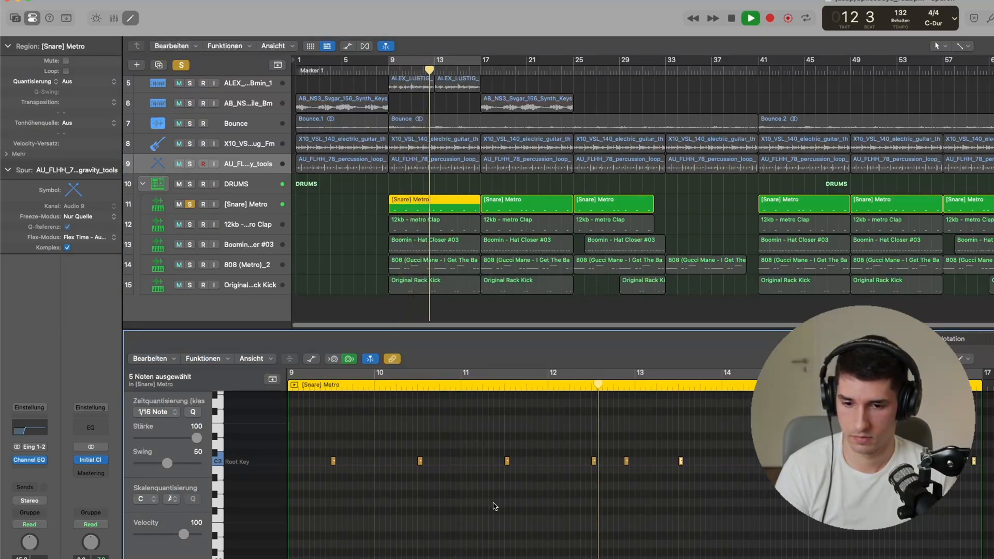
key("space")
left_click(190, 224)
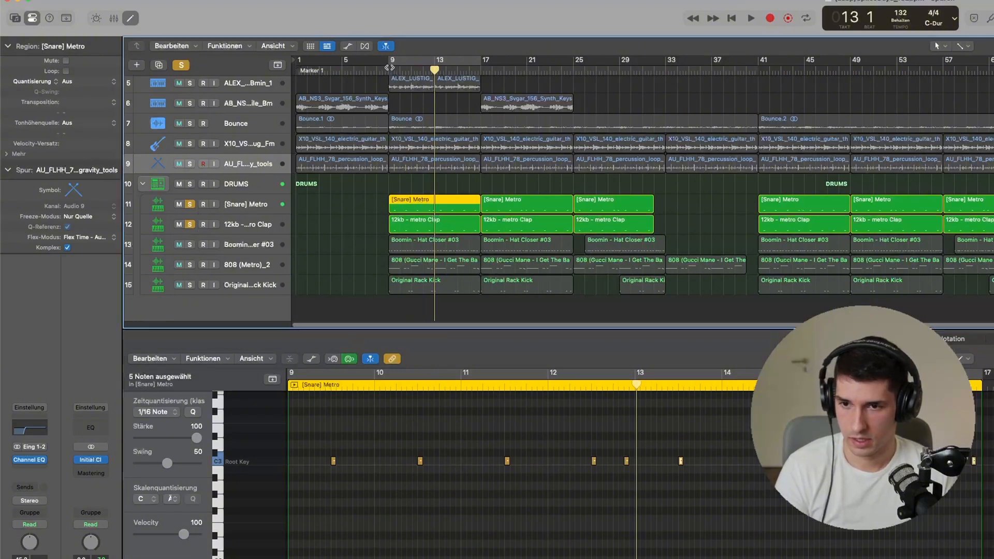
key("space")
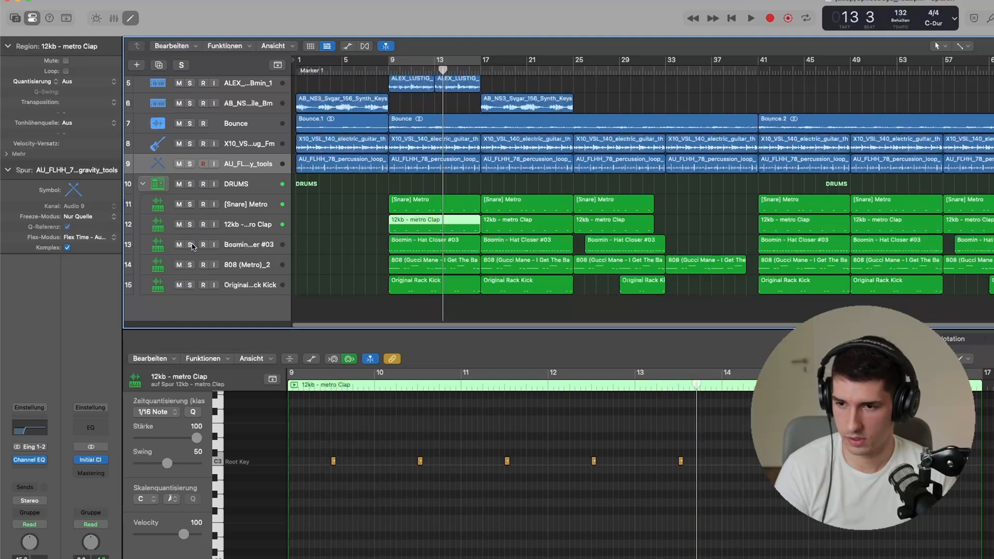
Step: Solo the Boomin - Hat Closer #03 track, highlight the hi-hat rolls in its first region's notes and play the pattern from bar 9
left_click(191, 245)
left_click(419, 246)
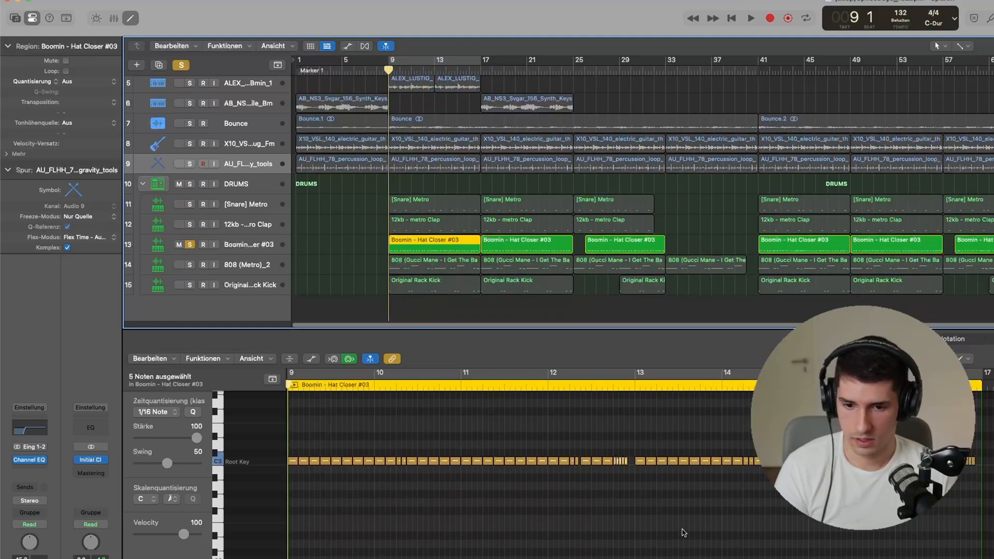
left_click_drag(400, 470, 406, 460)
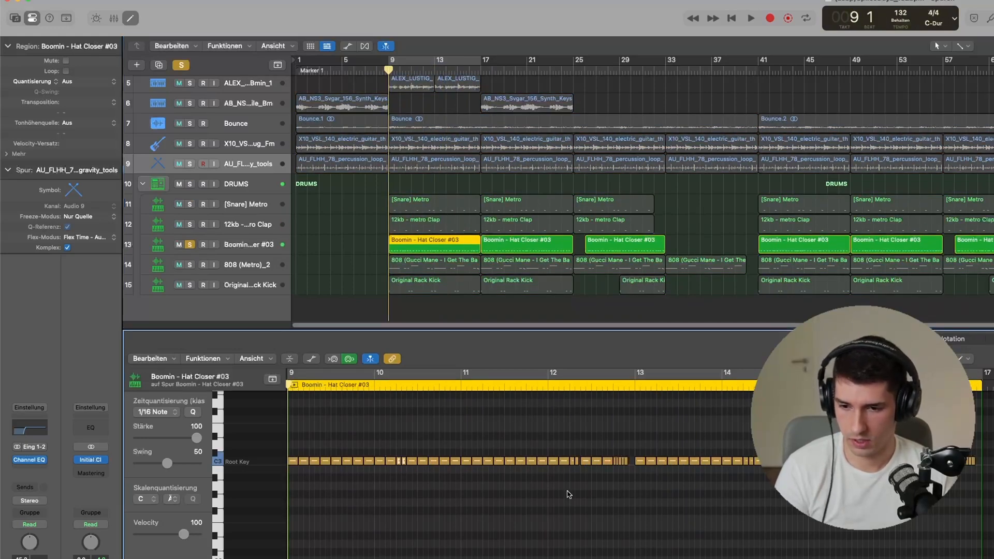
left_click_drag(571, 471, 644, 467)
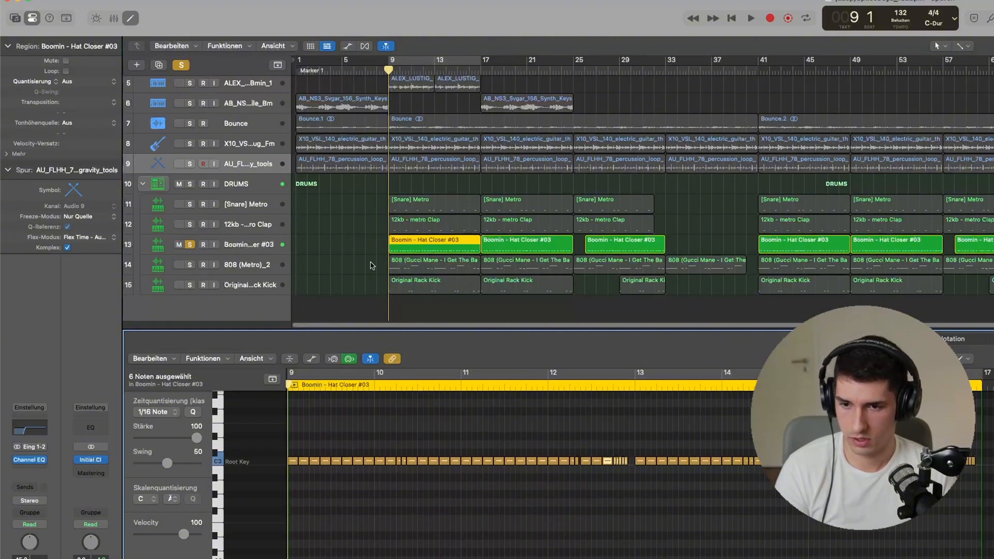
key("space")
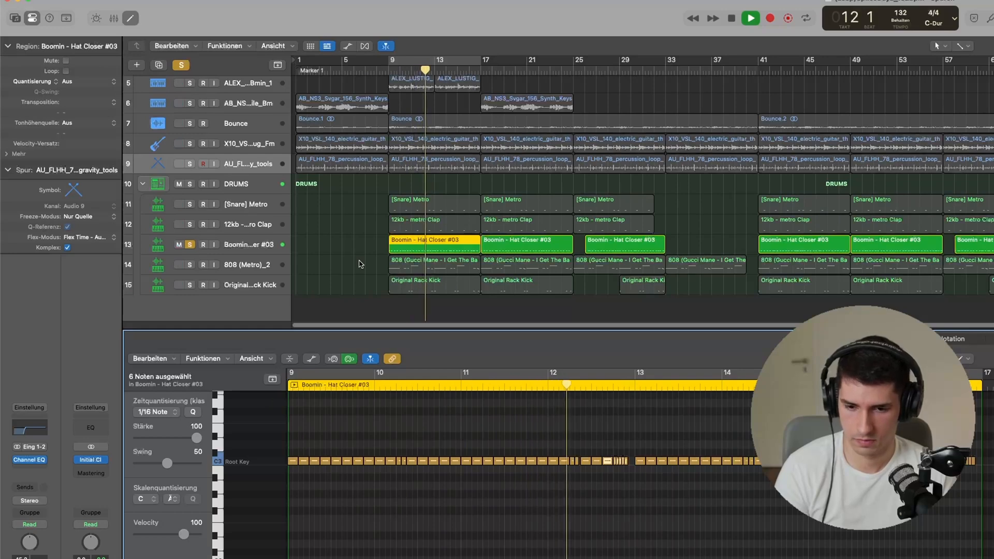
key("space")
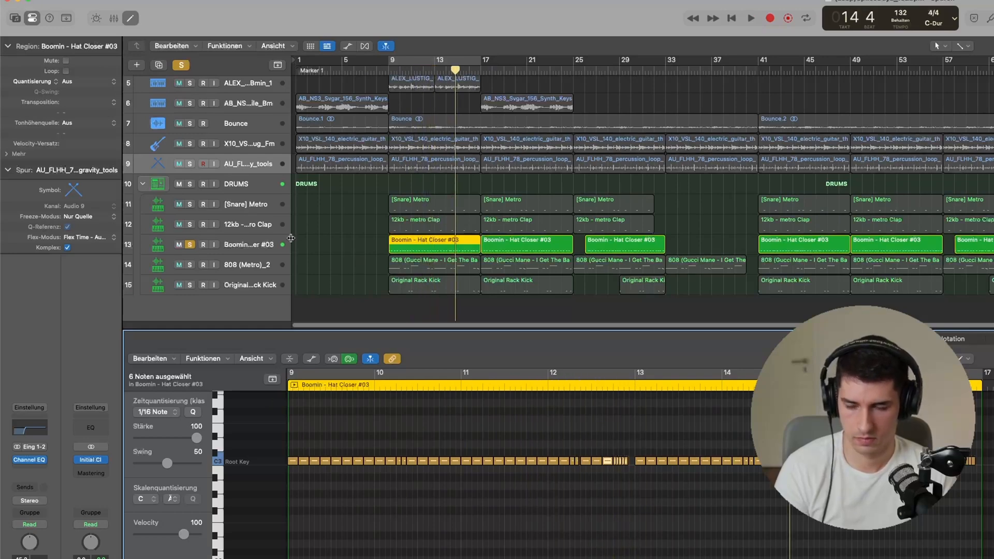
Step: Switch the solo to the 808 (Metro)_2 track, select it to show its notes and play it with the cycle on from bar 9 to 17
left_click(191, 244)
left_click(191, 266)
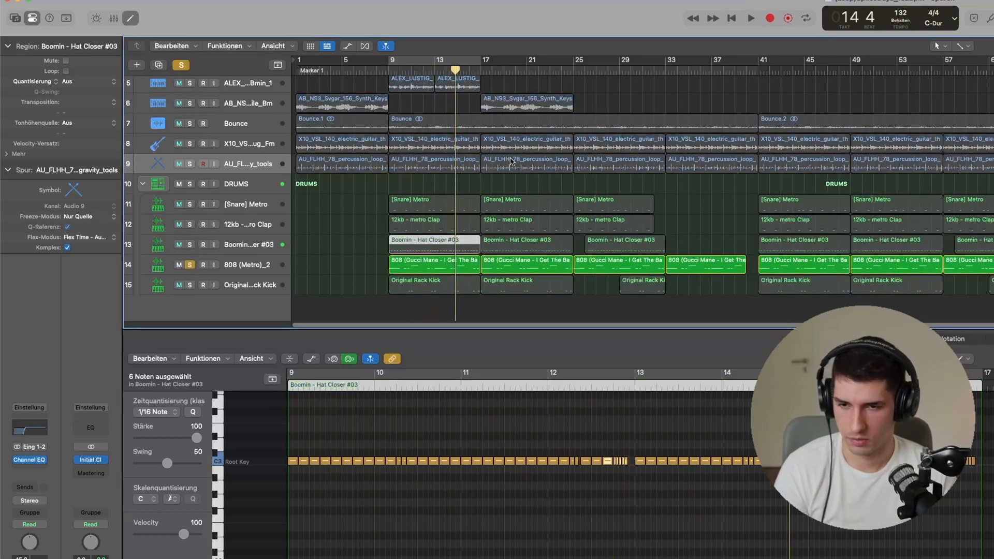
left_click(391, 70)
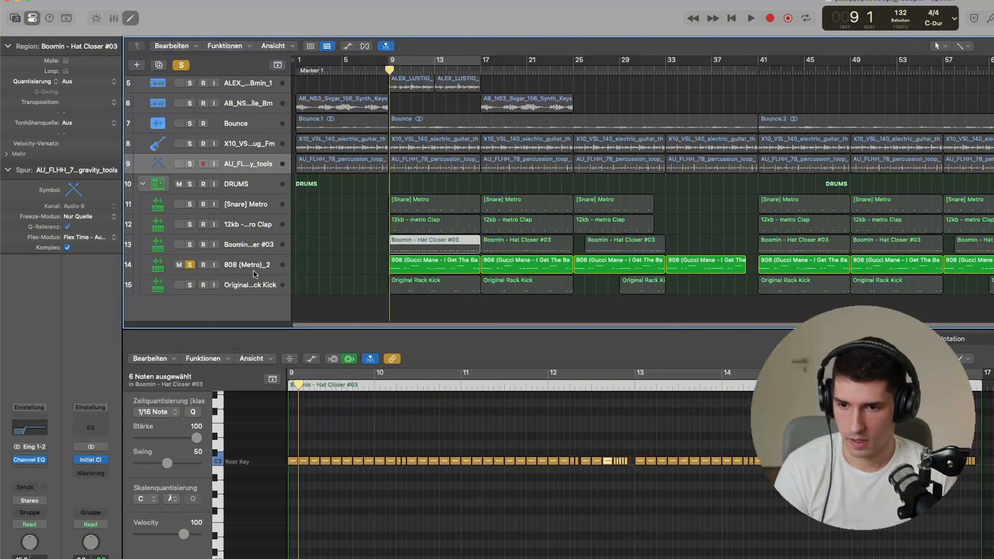
left_click(249, 264)
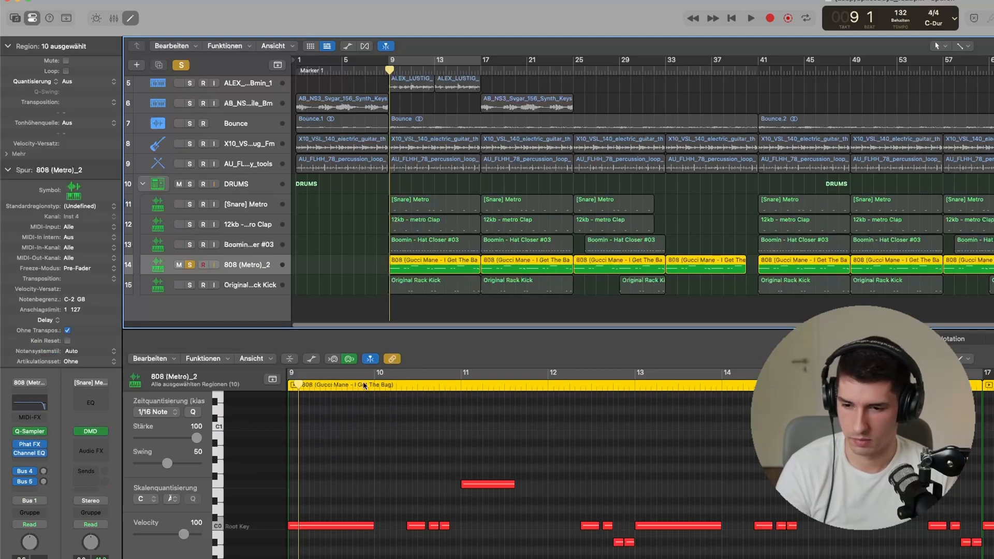
left_click(407, 63)
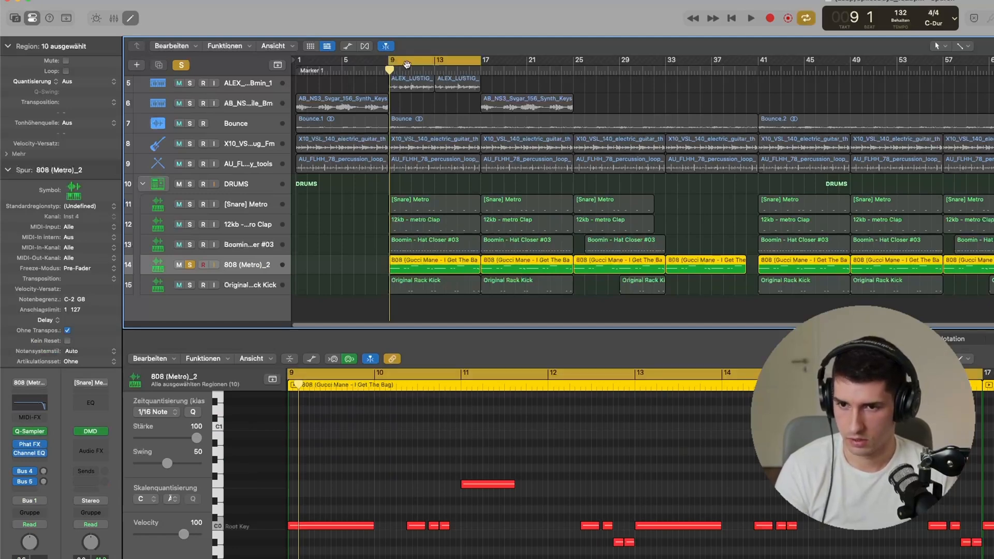
key("space")
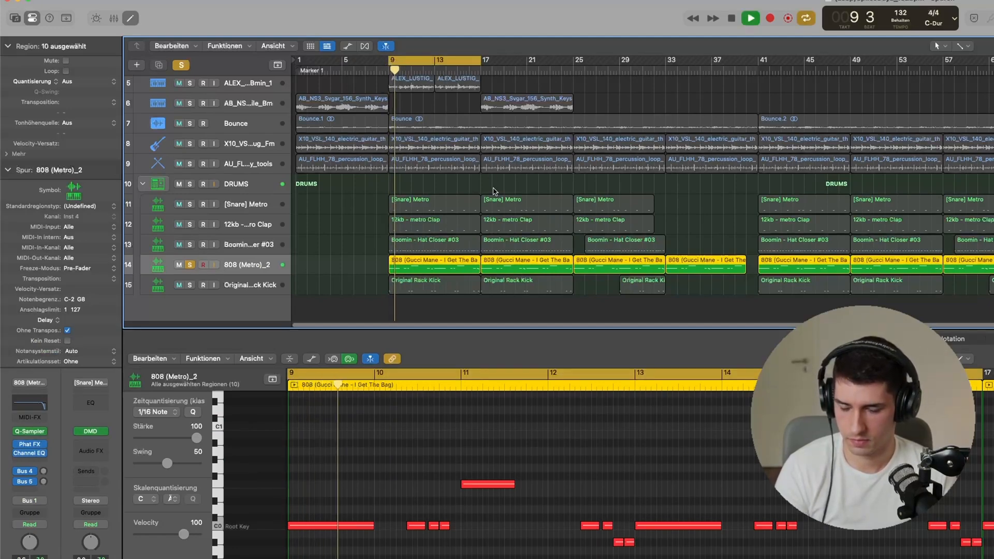
key("space")
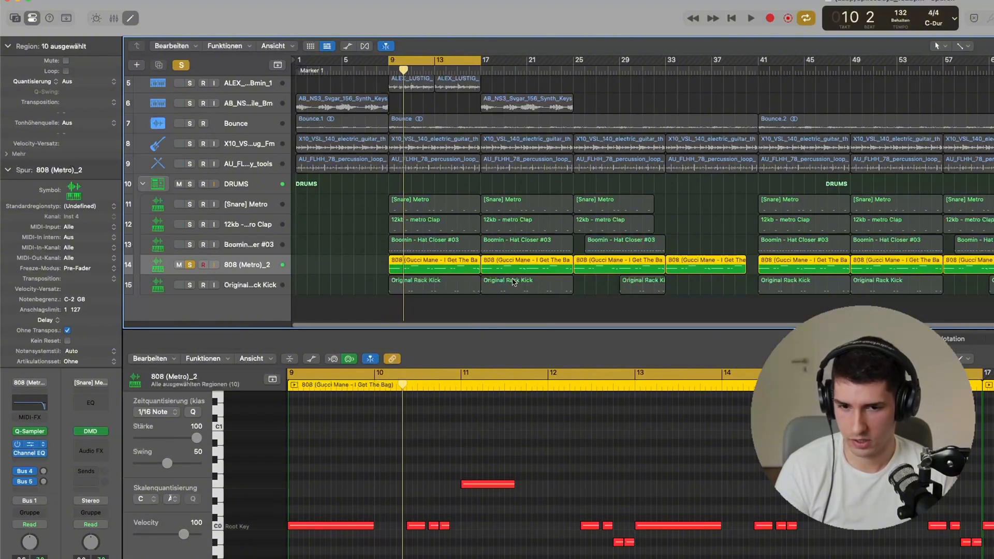
Step: Examine the 808's Phat FX and Channel EQ settings, close both plug-in windows and resume playing the soloed 808
left_click_drag(876, 129, 532, 147)
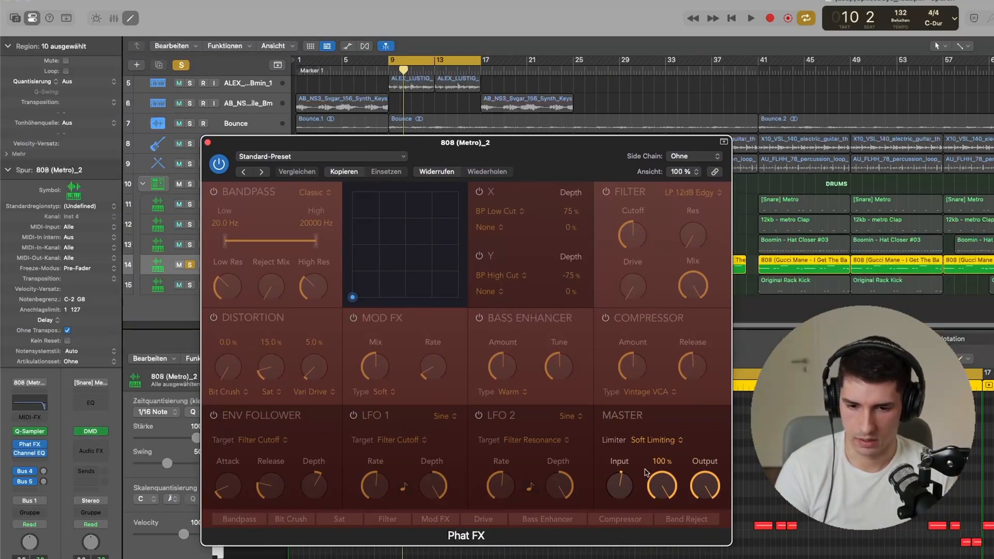
left_click(208, 143)
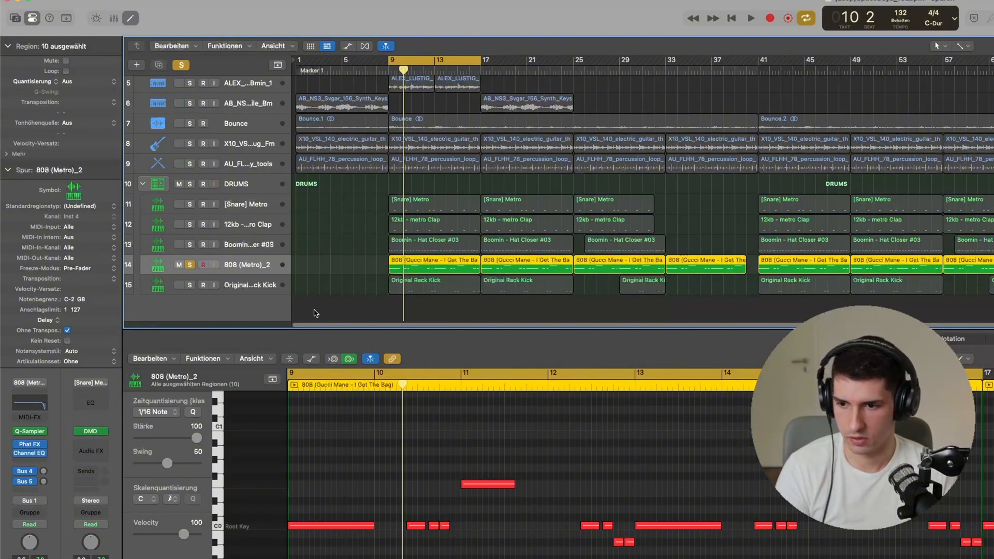
left_click(29, 399)
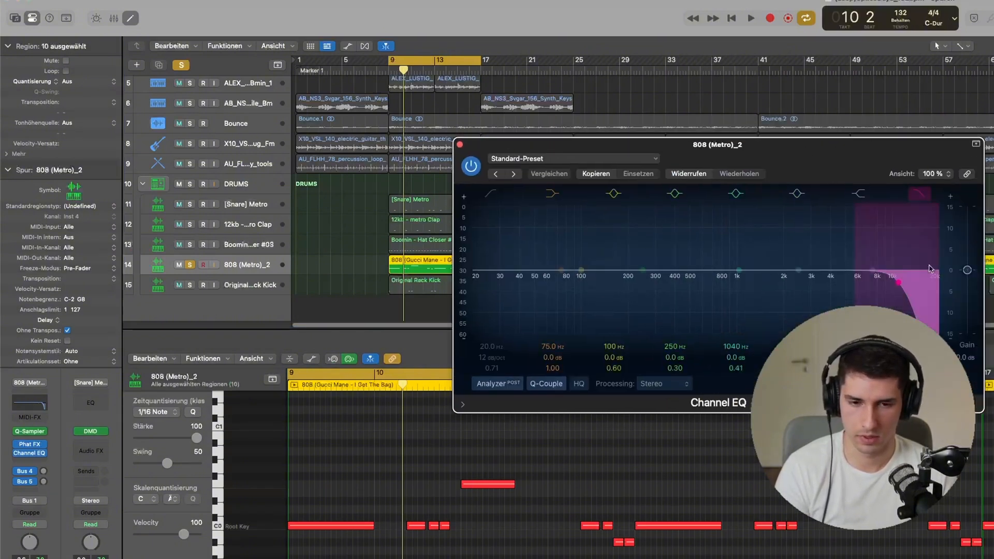
left_click(460, 144)
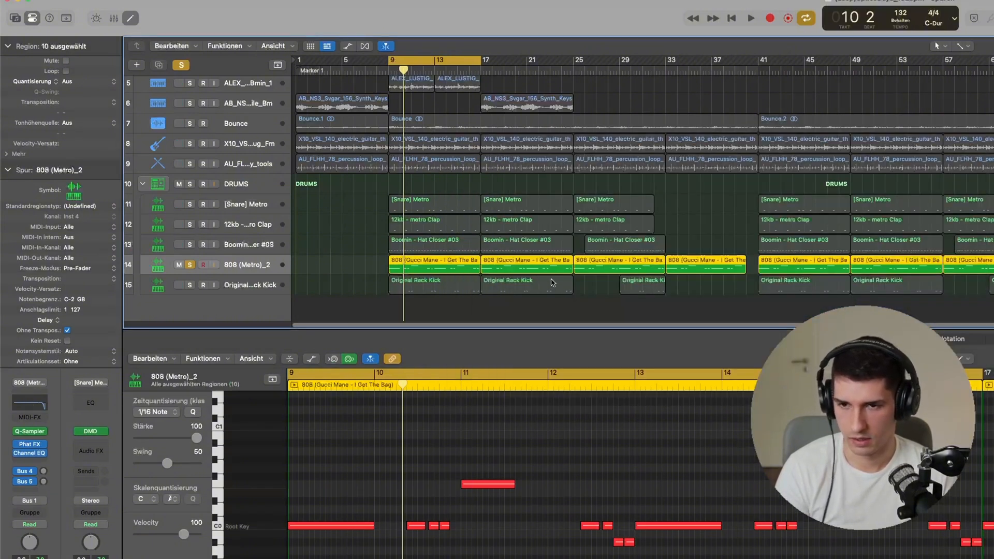
key("space")
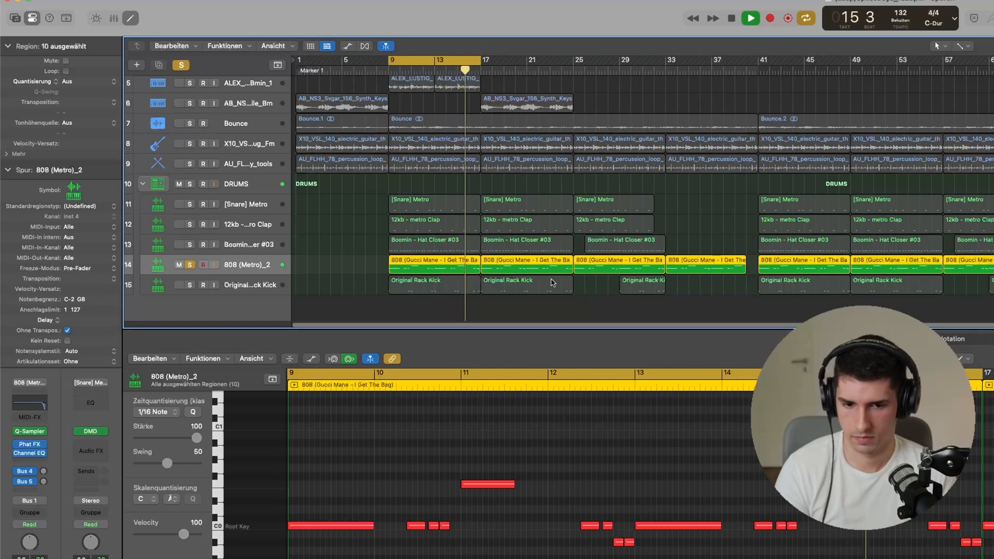
Step: Switch the solo from the 808 to the Original Rack Kick track, show its first region's notes and play the pattern from bar 9
key("space")
left_click(191, 265)
left_click(190, 285)
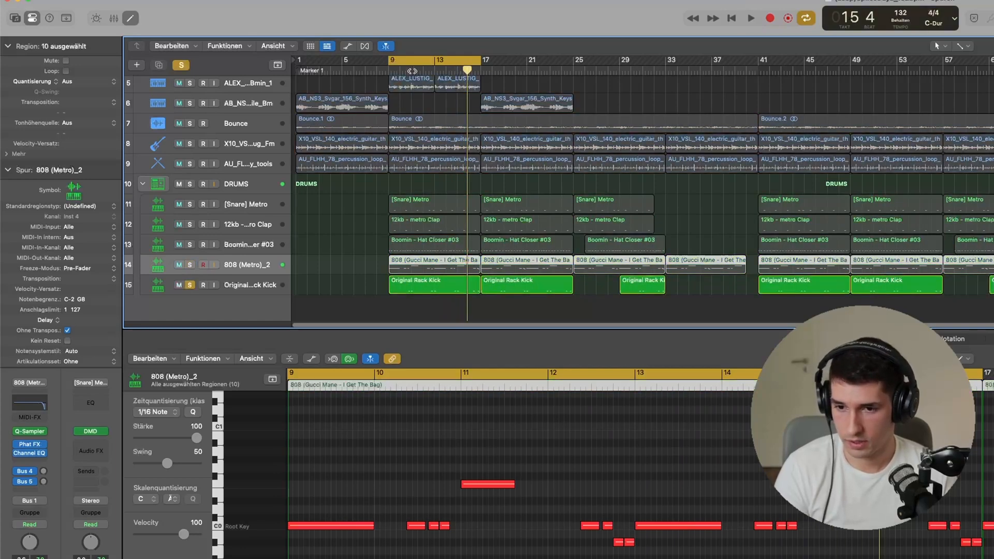
left_click(388, 74)
left_click(401, 287)
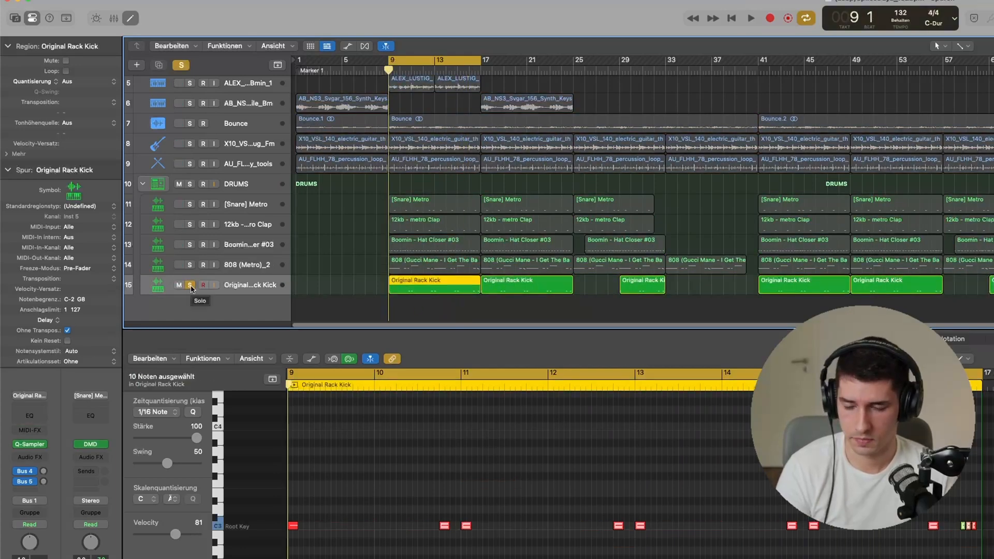
key("space")
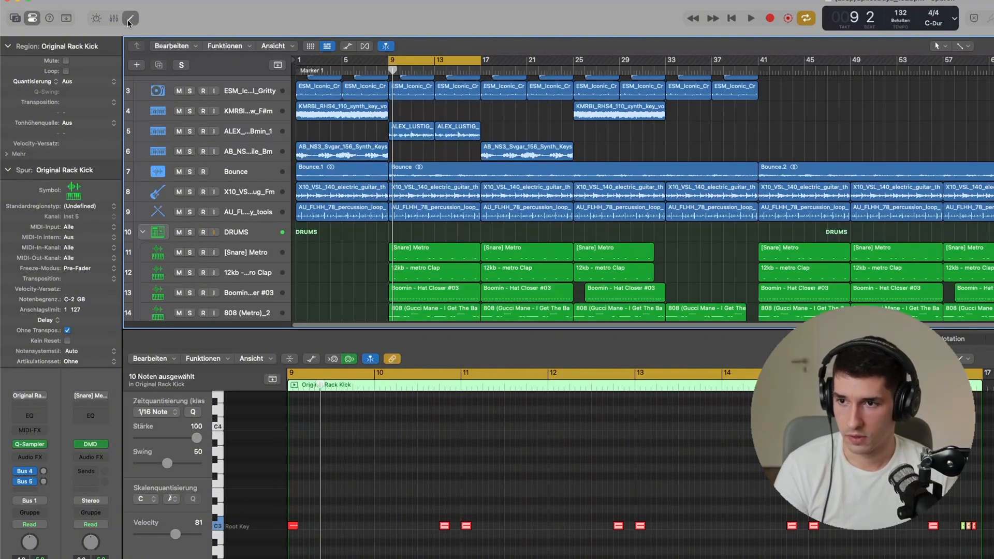
Step: Close the note editor and audition the soloed DRUMS stack, ending with the playhead at bar 1, cycle off and solo cleared
left_click(129, 20)
left_click(189, 267)
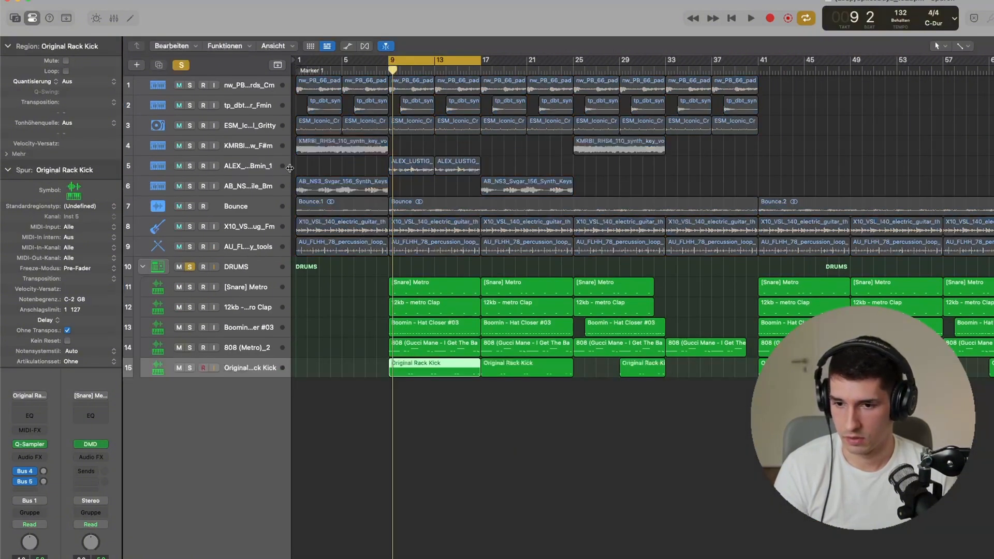
key("space")
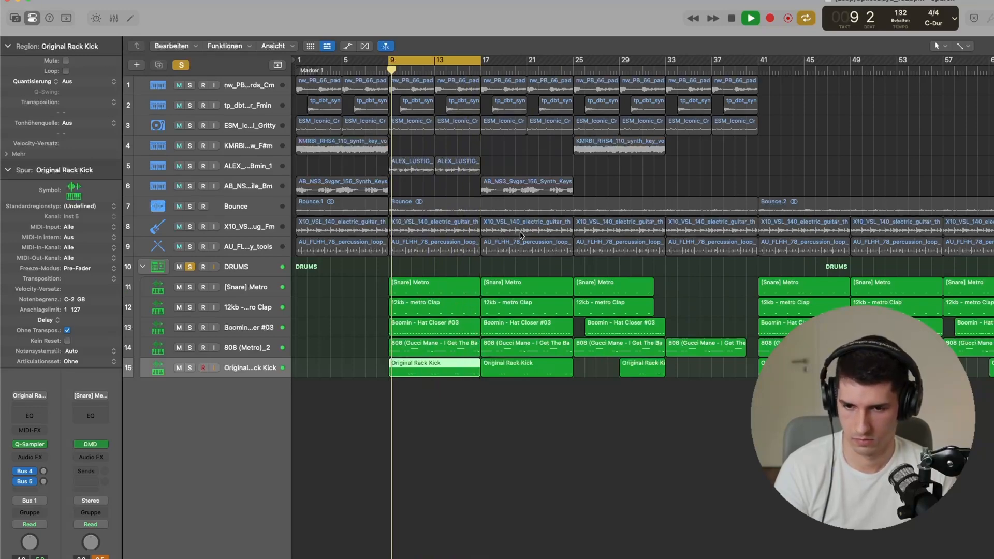
left_click_drag(401, 70, 294, 87)
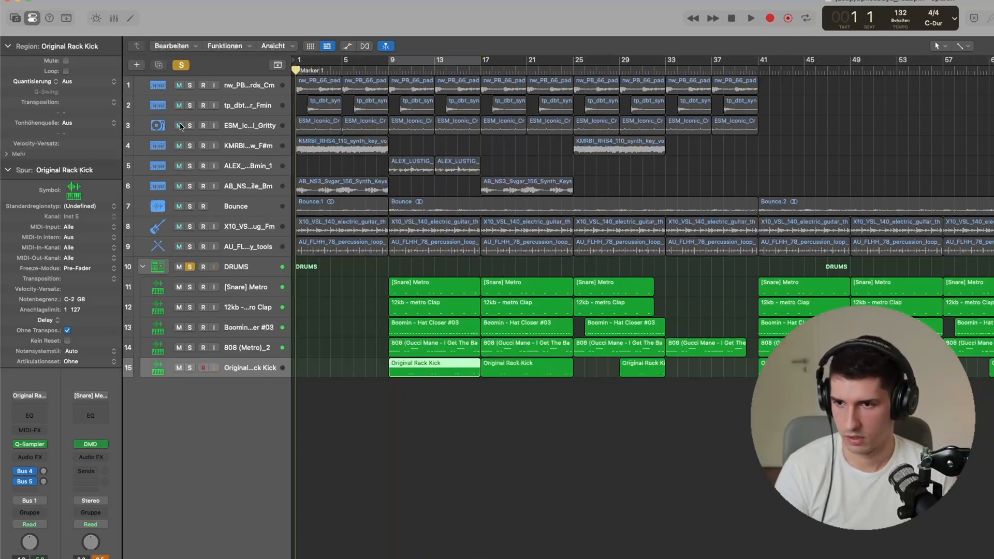
left_click(182, 67)
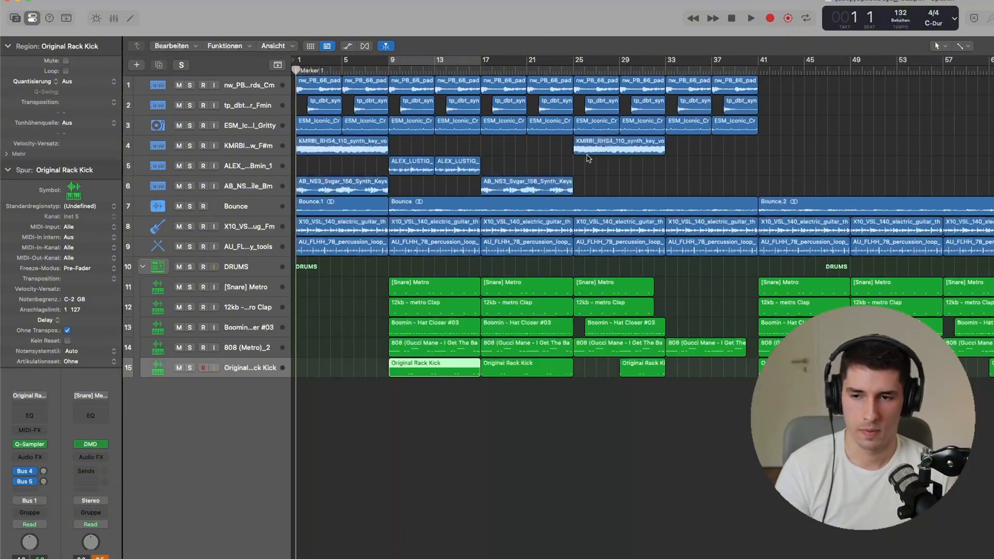
Step: Mute all loop regions on tracks 1 to 6, deselect them and play the remaining arrangement from bar 1
left_click_drag(795, 182, 299, 78)
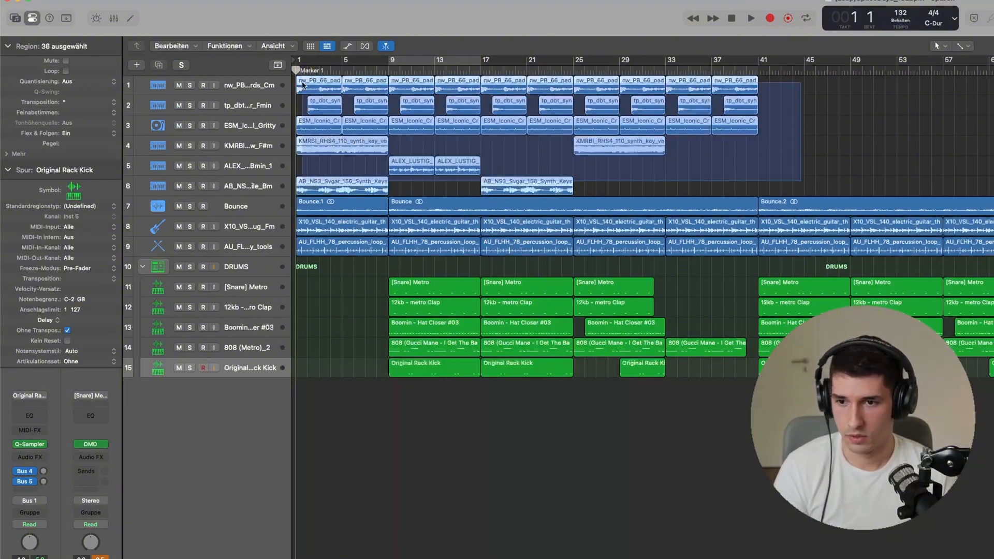
right_click(322, 85)
left_click(339, 89)
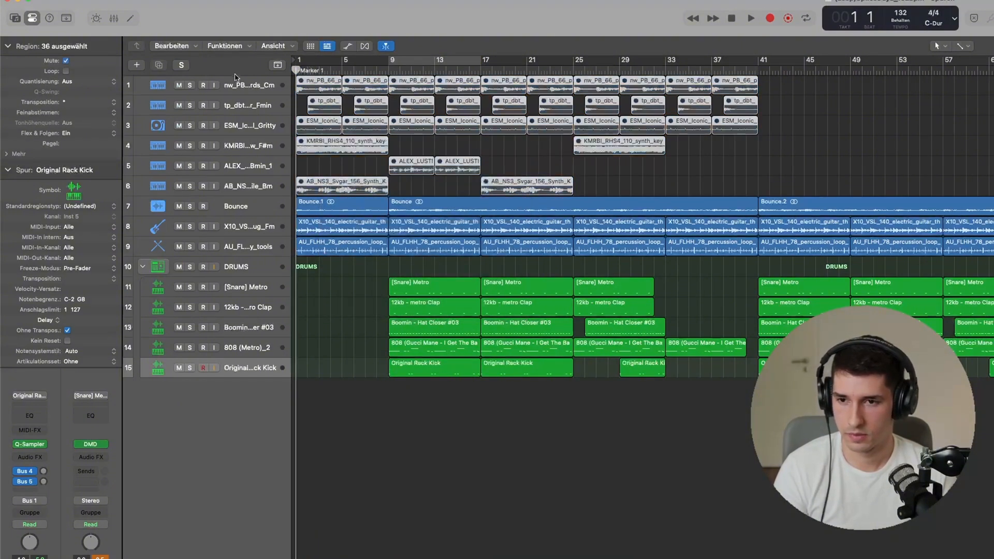
left_click(429, 396)
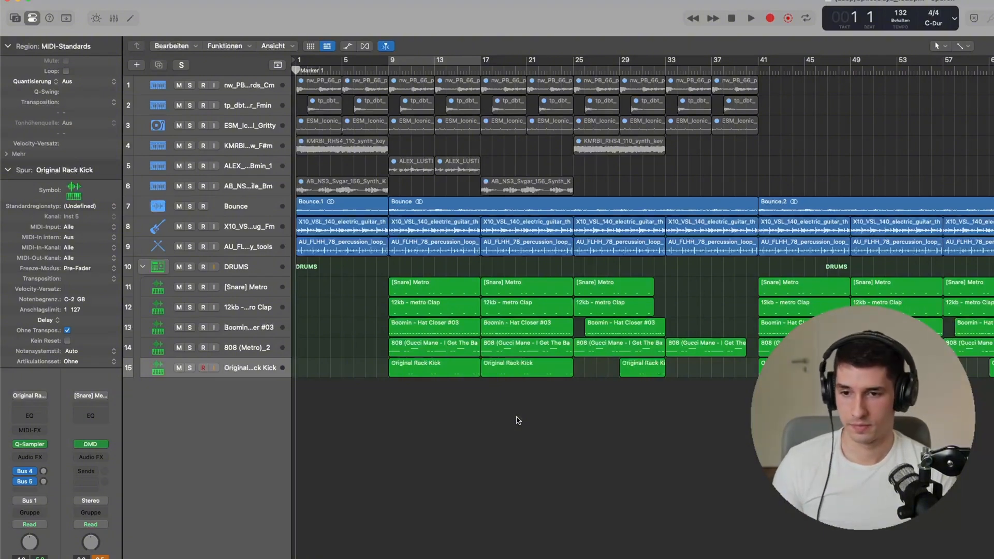
key("space")
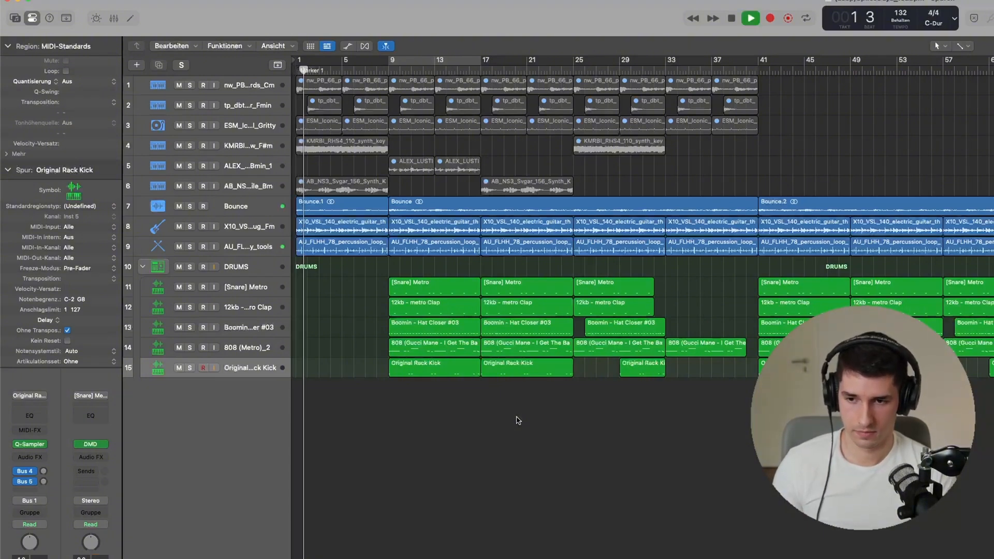